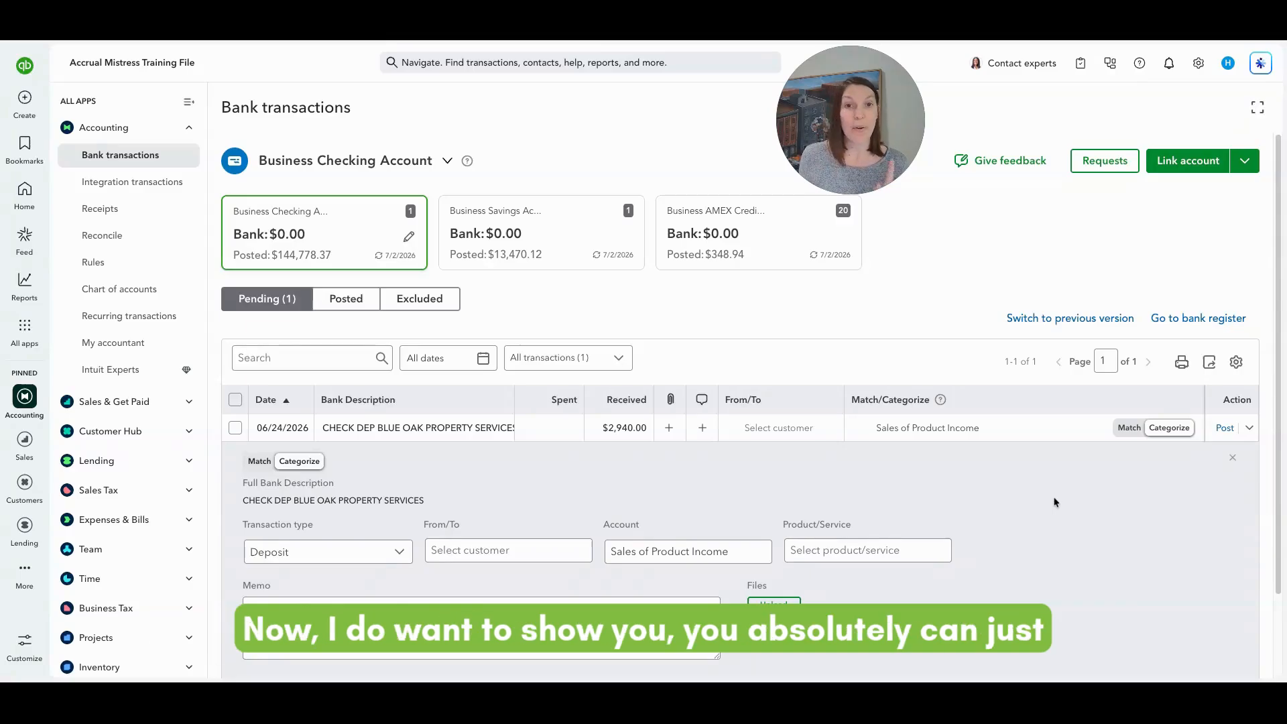
Open a blank new customer form from the pending deposit's From/To customer list.
scroll(1035, 504, down, 1)
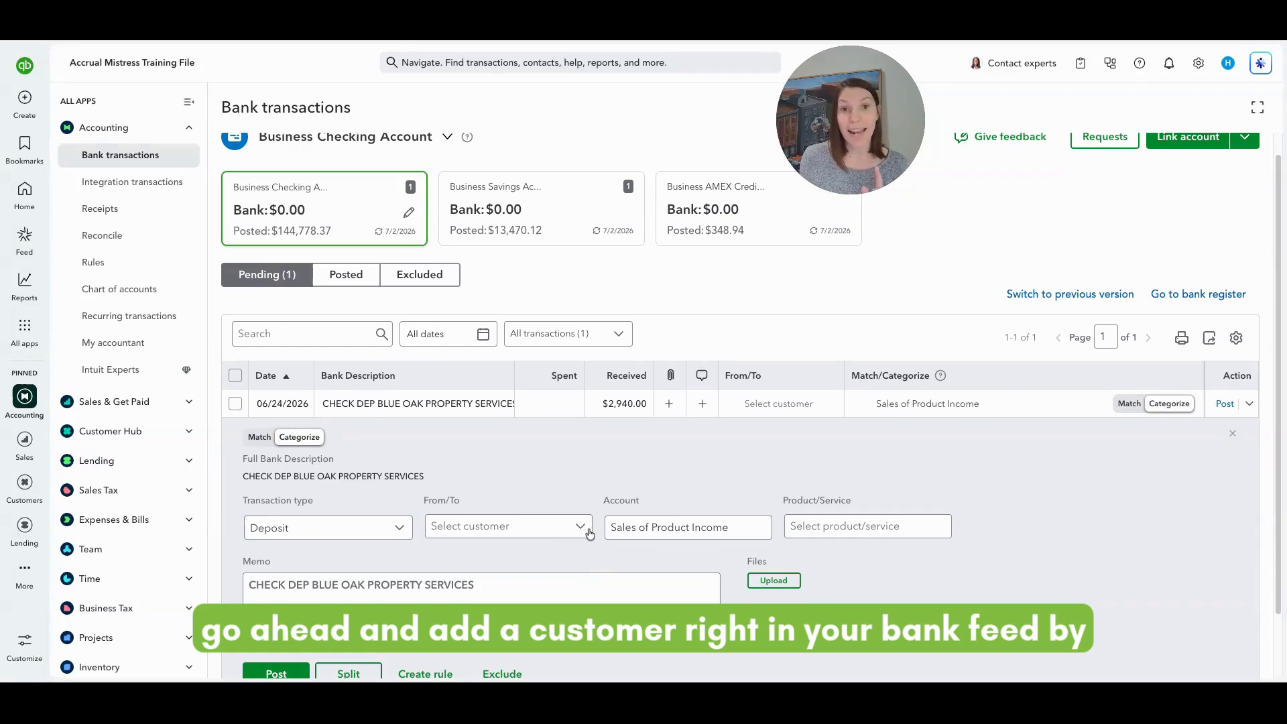
click(587, 531)
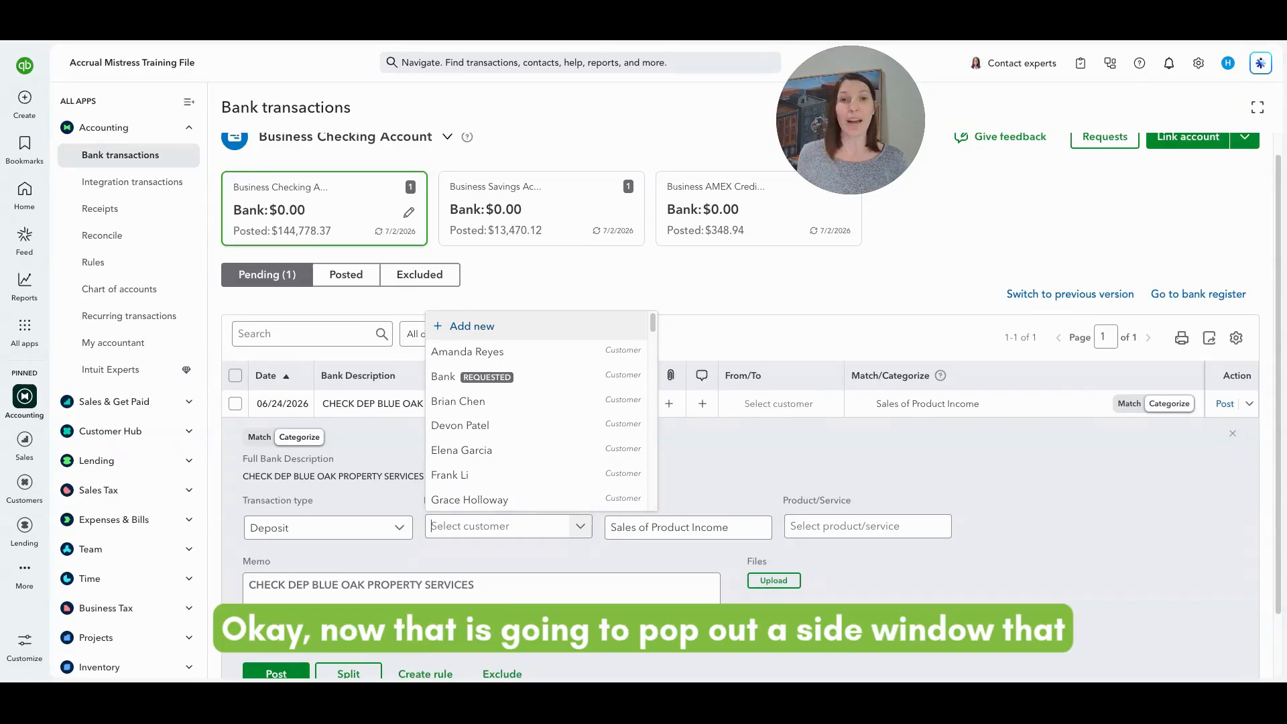
click(471, 325)
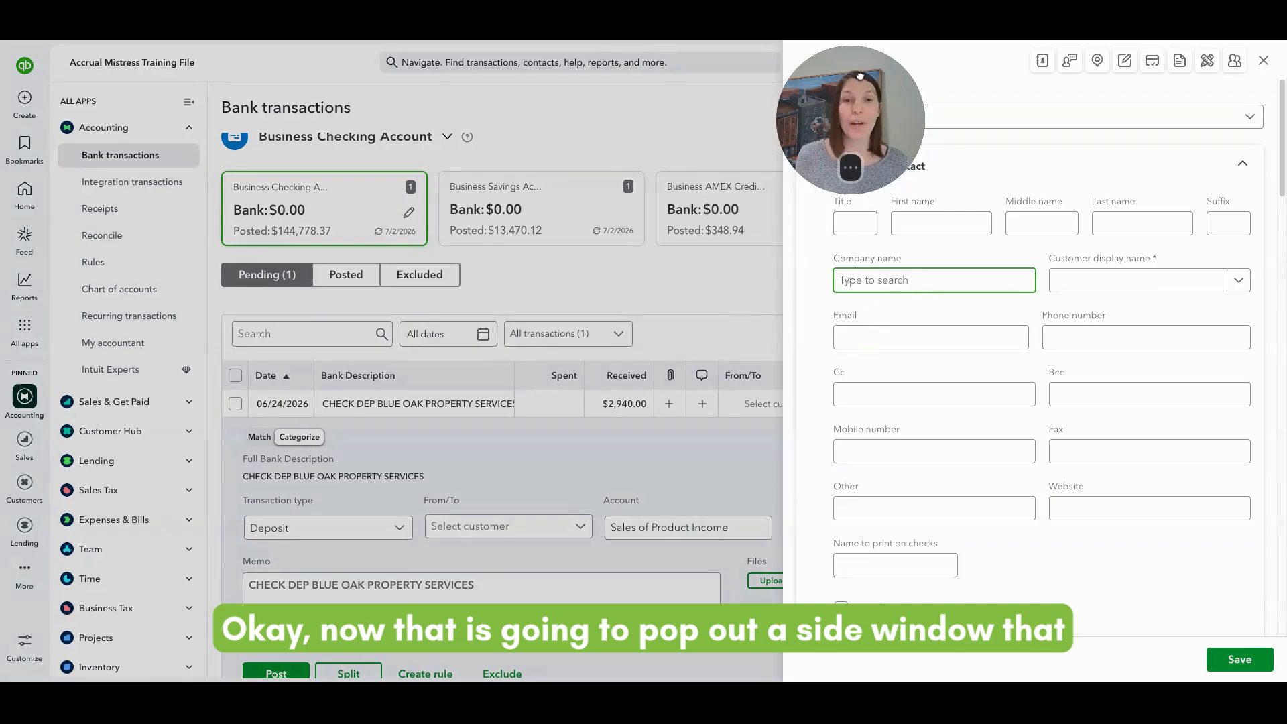
drag(861, 76, 733, 76)
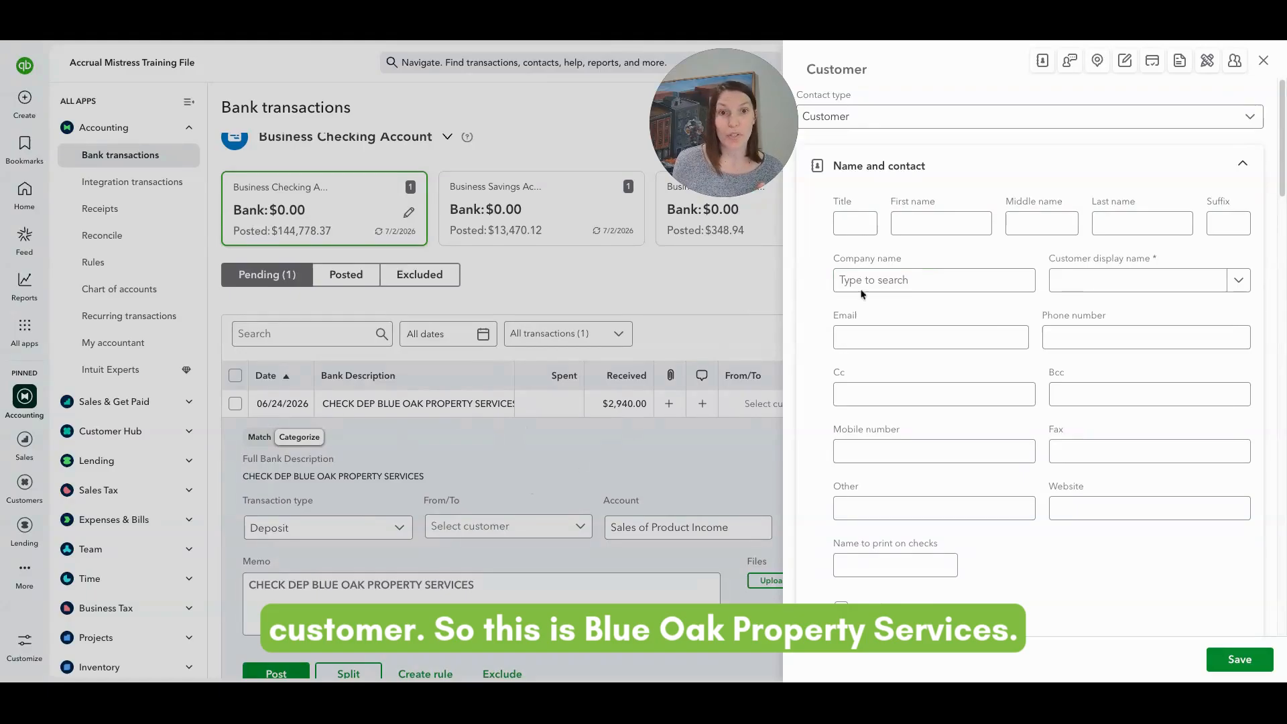
Create customer 'Blue Oak Property Services LLC' and save it onto the pending deposit.
click(960, 278)
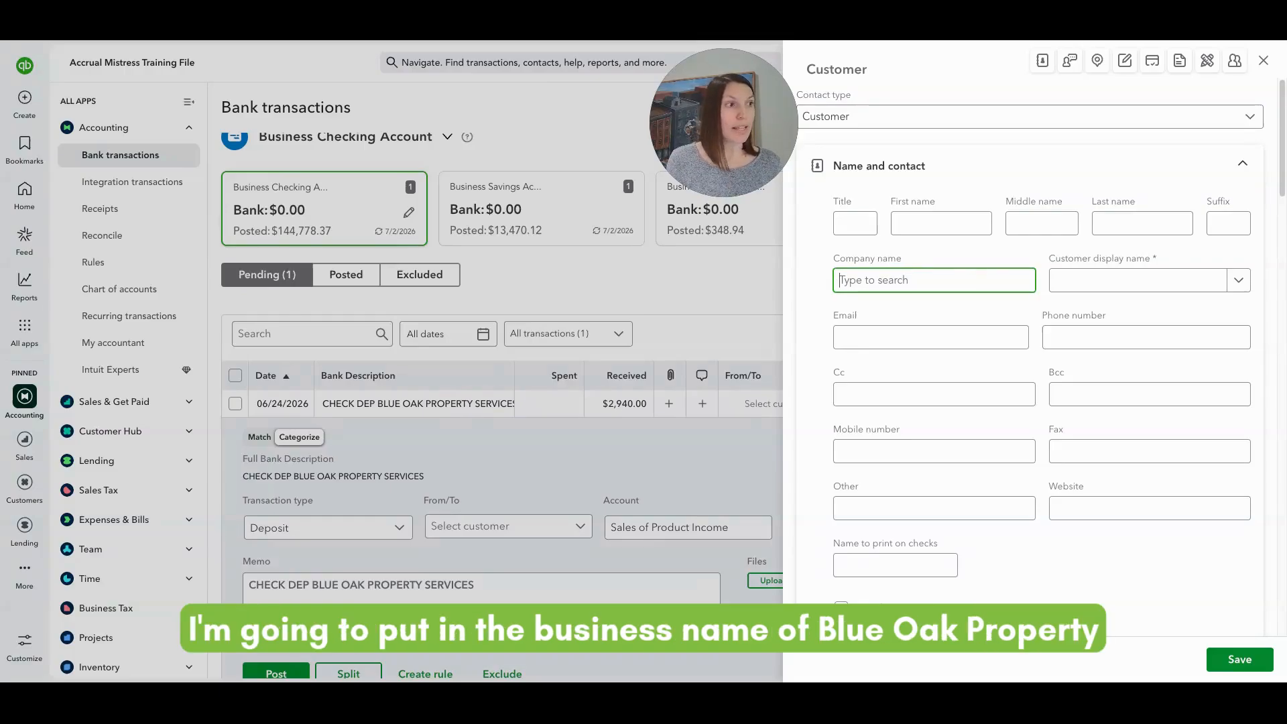
text(Blue )
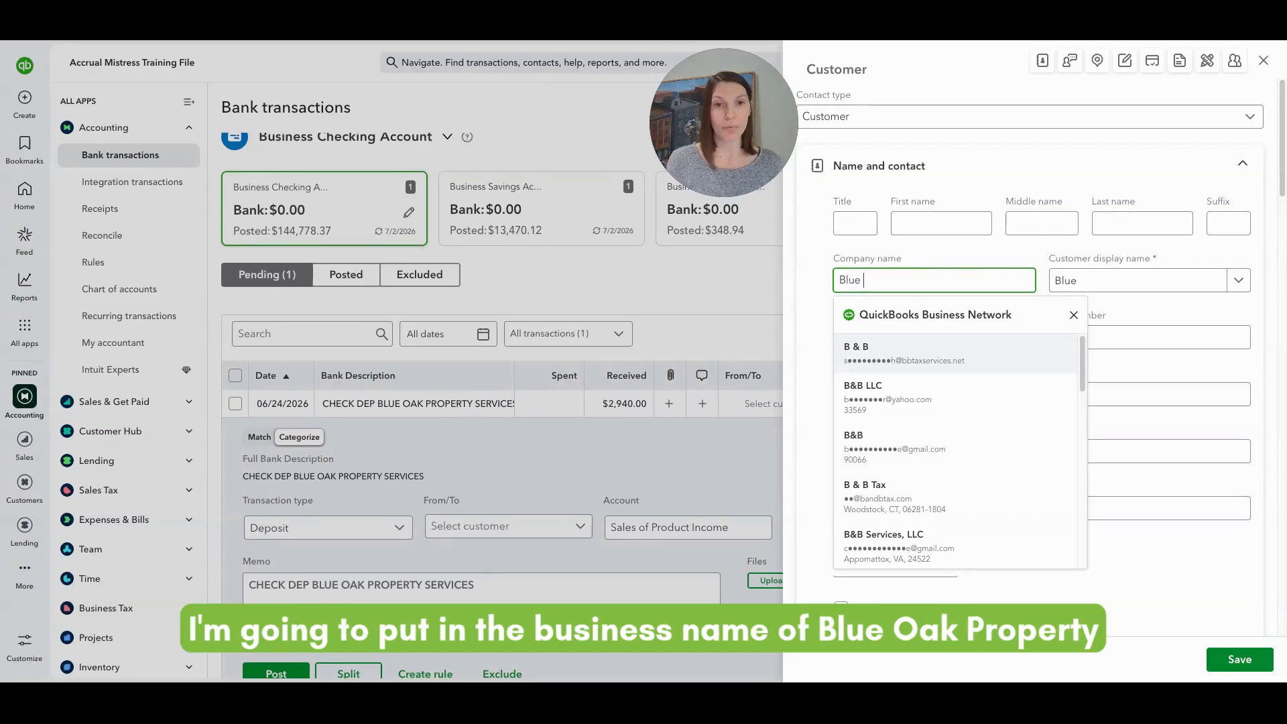
text(Oak Proper)
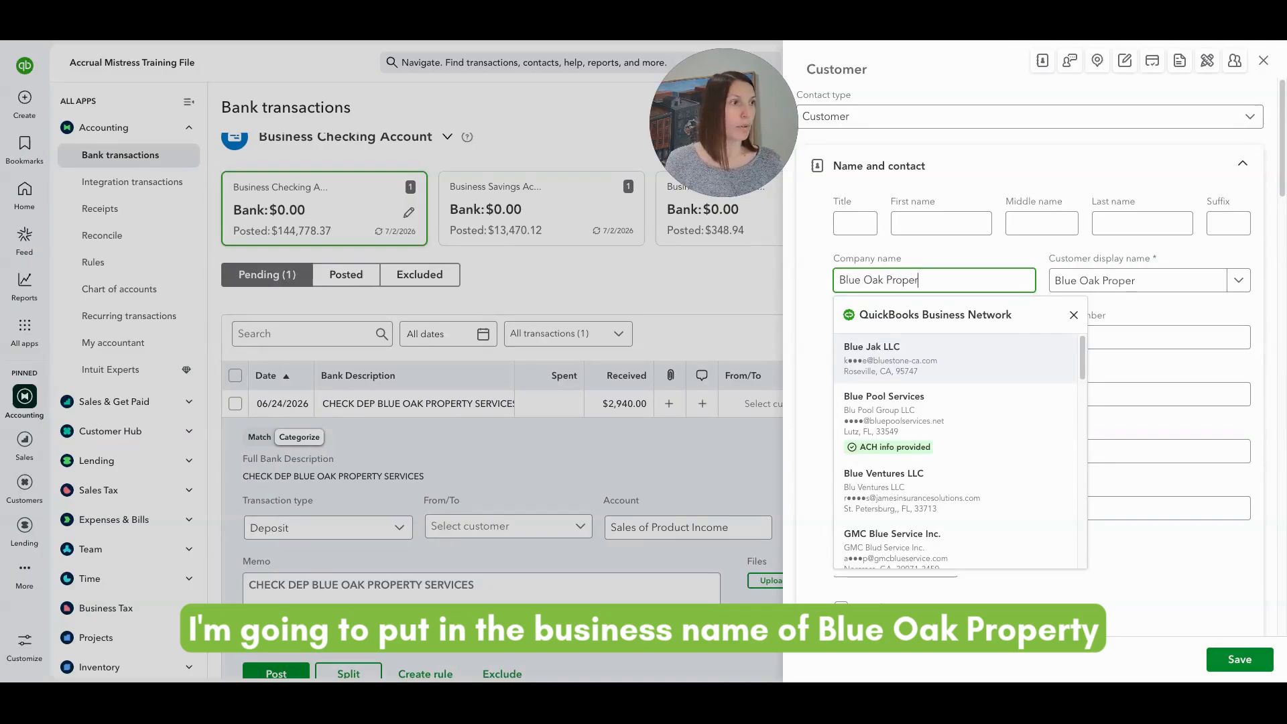
text(ty S)
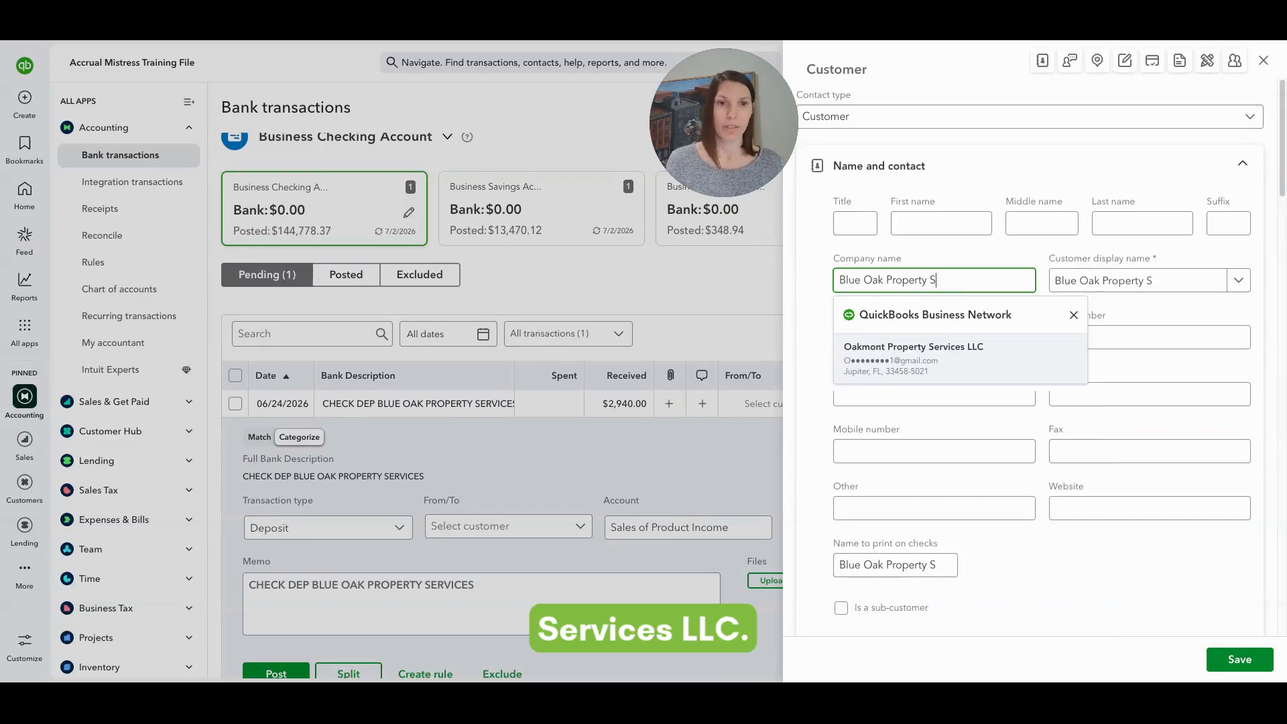
text(ervices LLC)
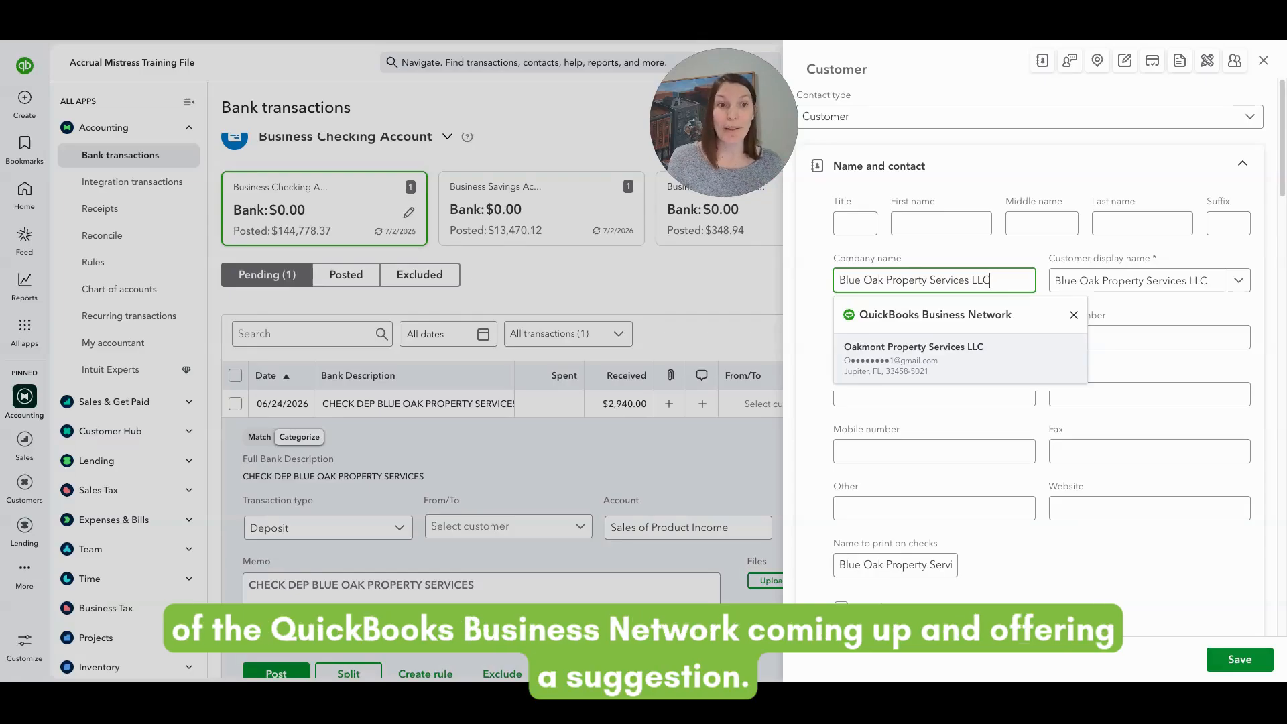
click(1207, 280)
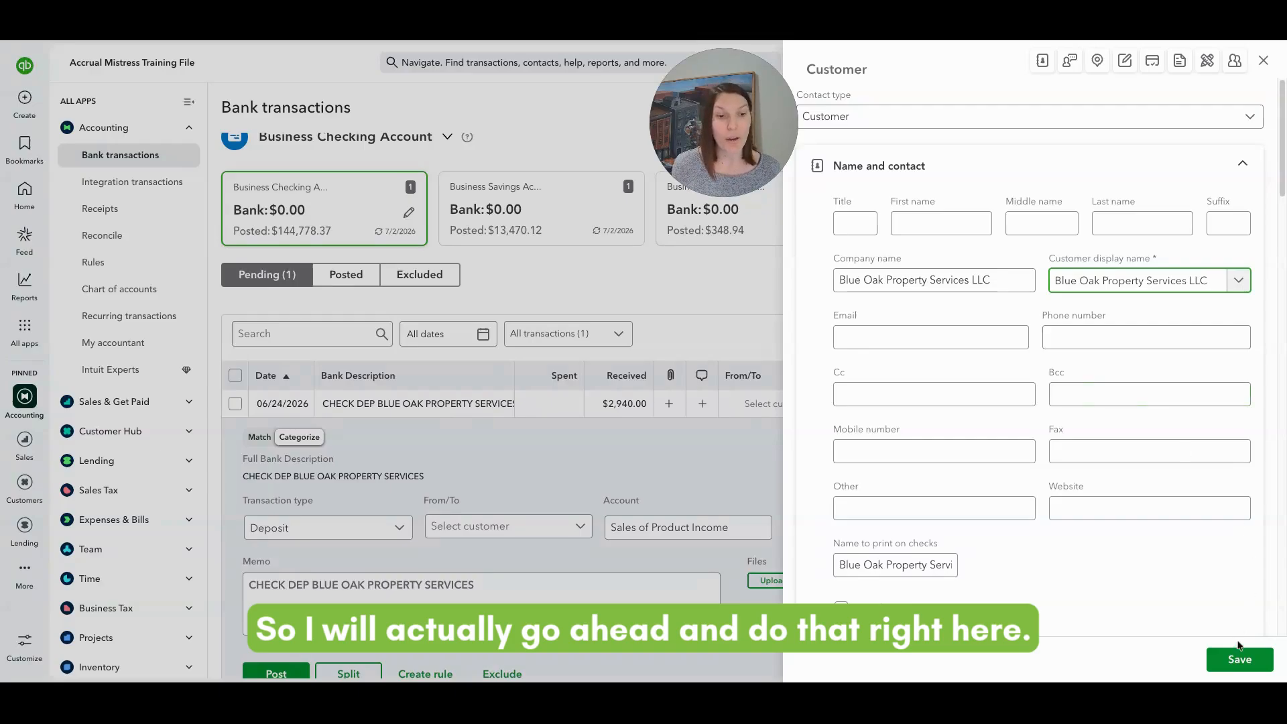
click(1237, 658)
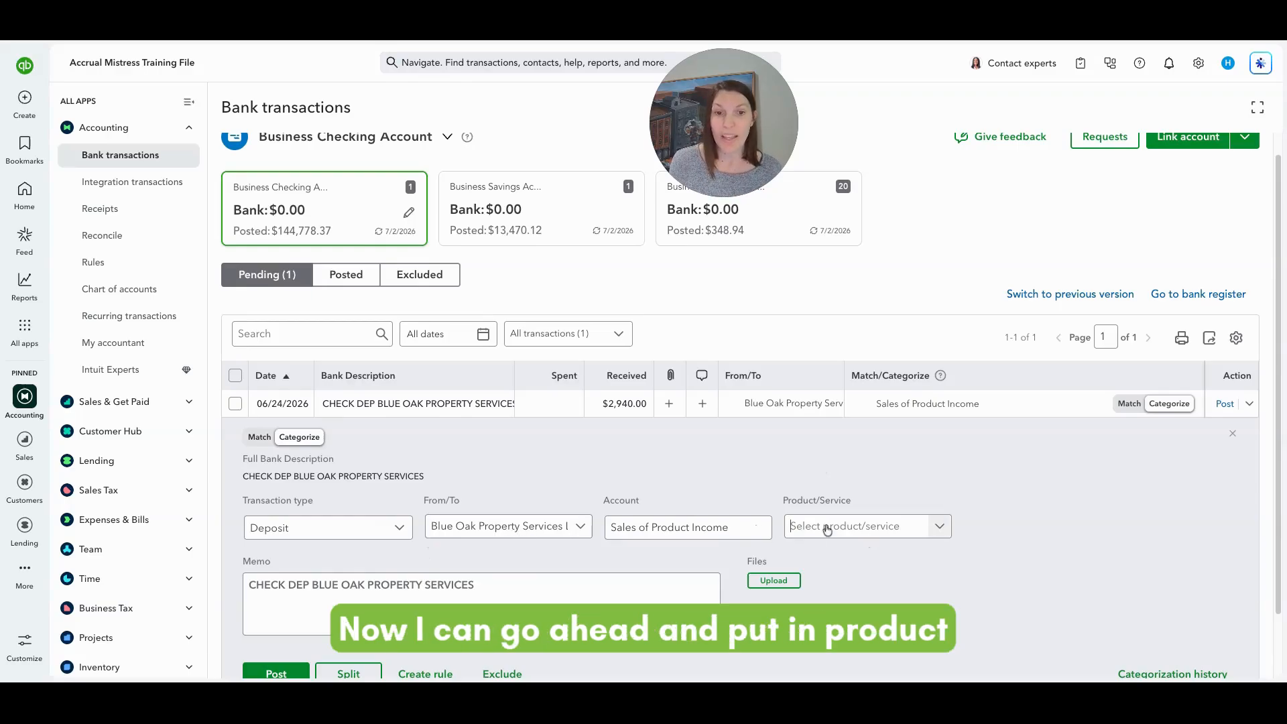
Categorize the $2,940.00 deposit as Monthly Bookkeeping and post it.
click(827, 529)
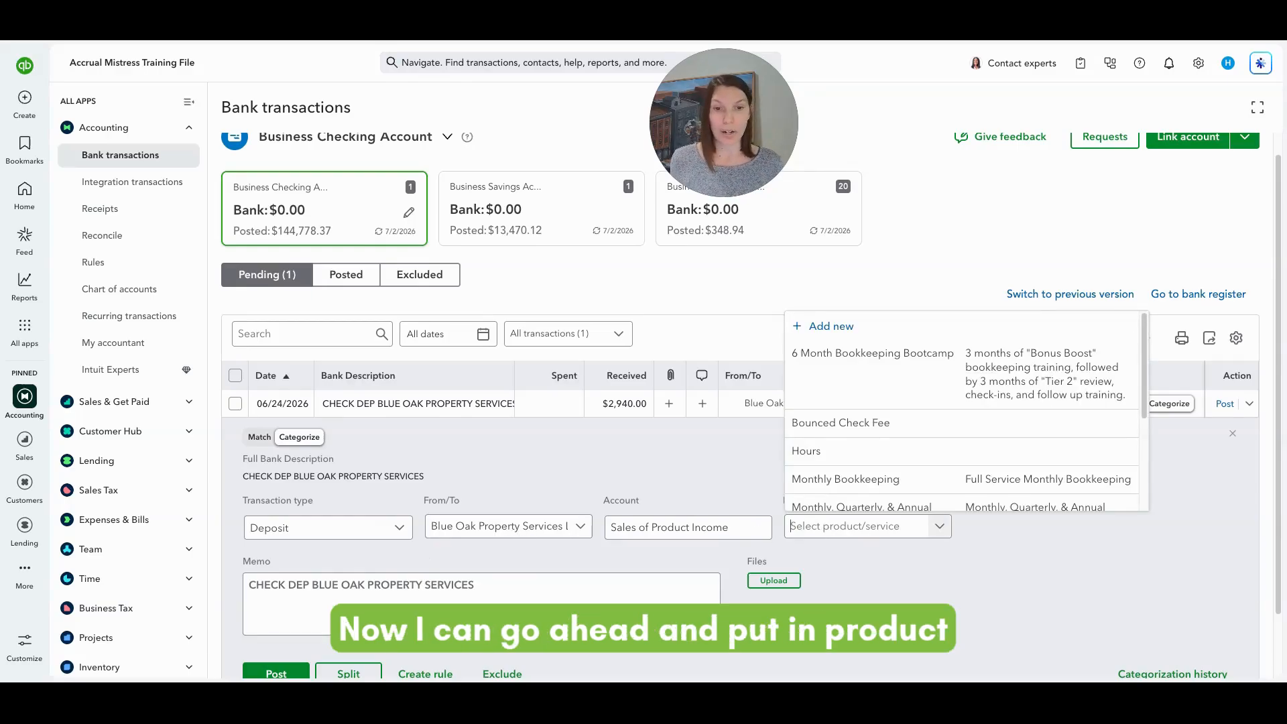
click(831, 480)
scroll(1025, 515, down, 2)
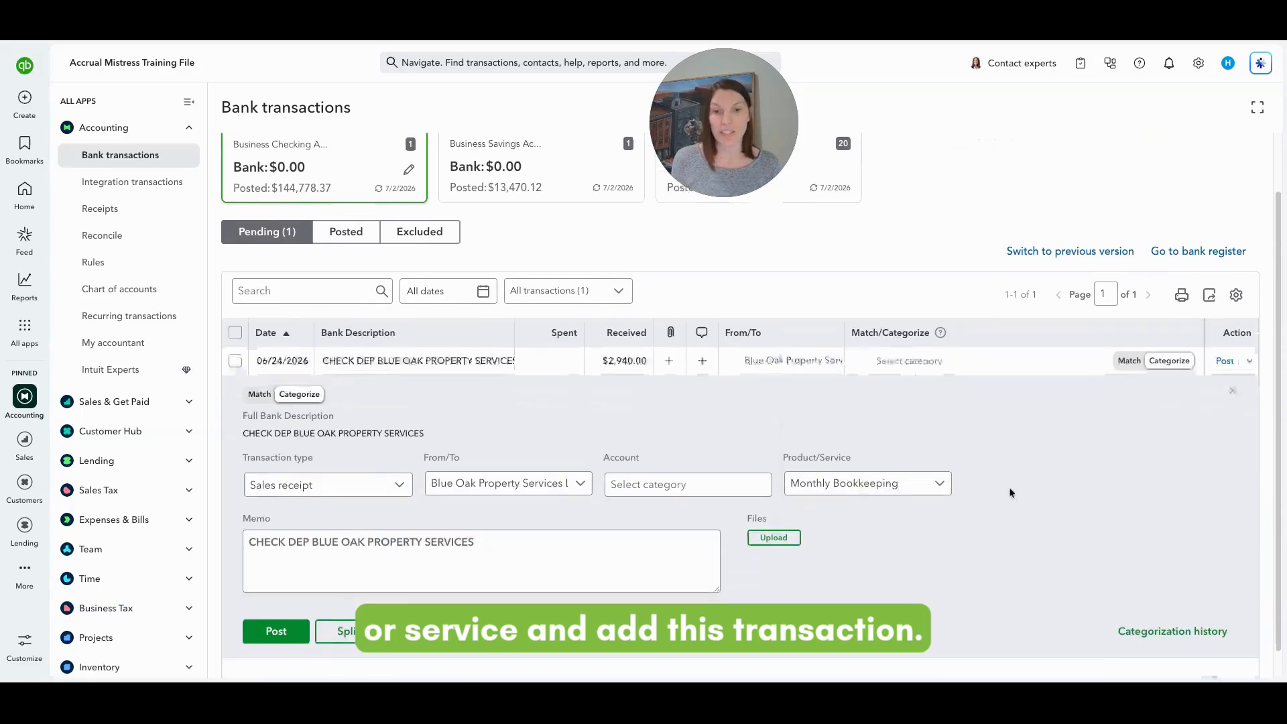
click(309, 606)
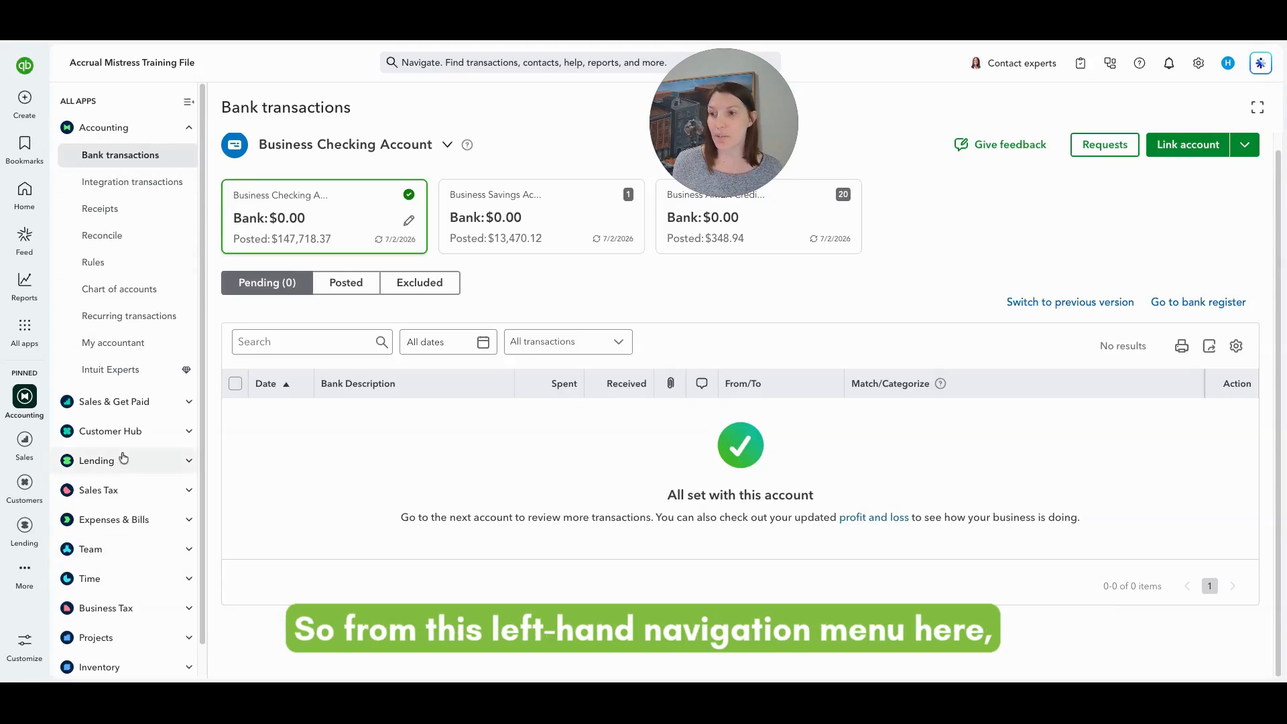
Collapse Accounting and expand Customer Hub in the left navigation.
click(189, 128)
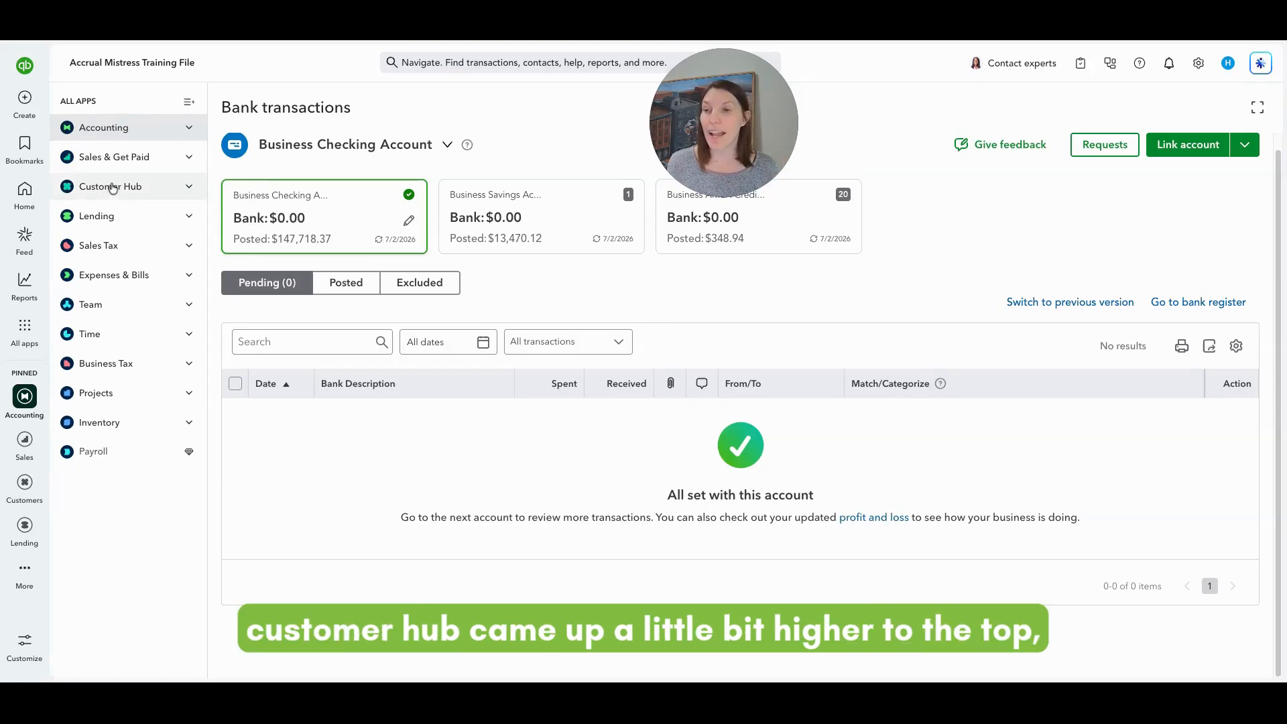
click(191, 189)
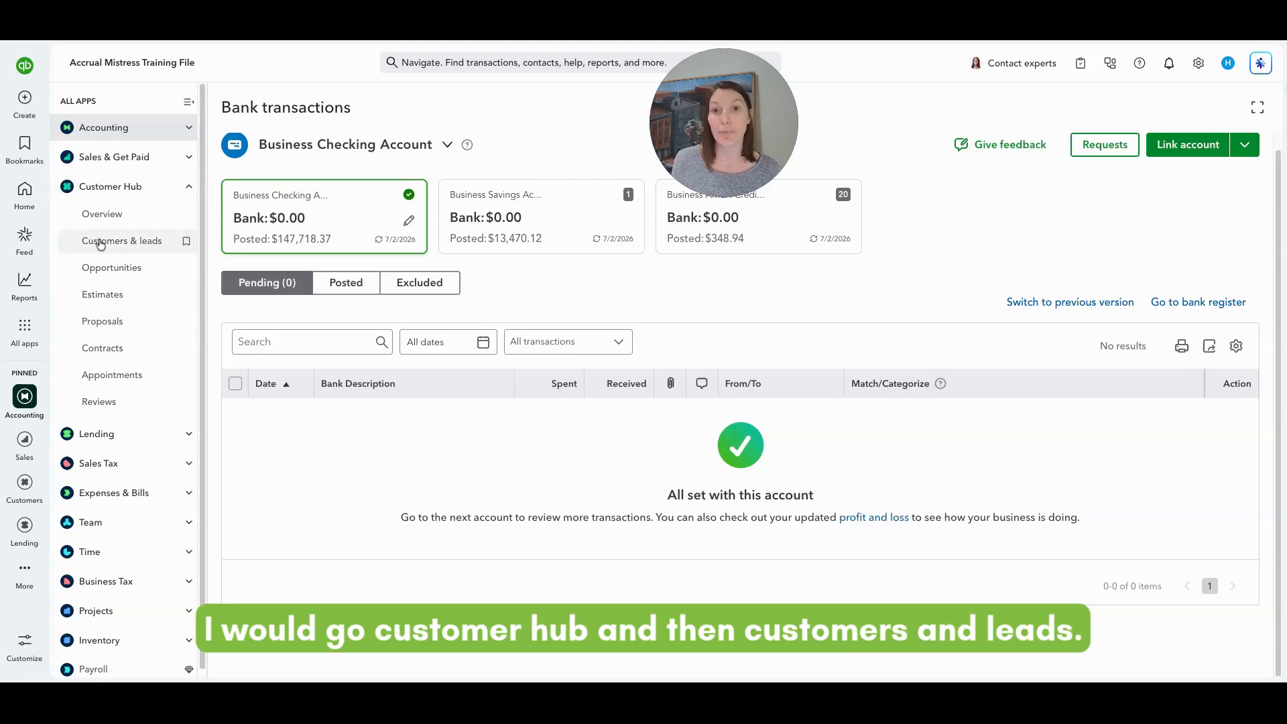
Open Customers & leads and search the list for 'Blue'.
click(100, 244)
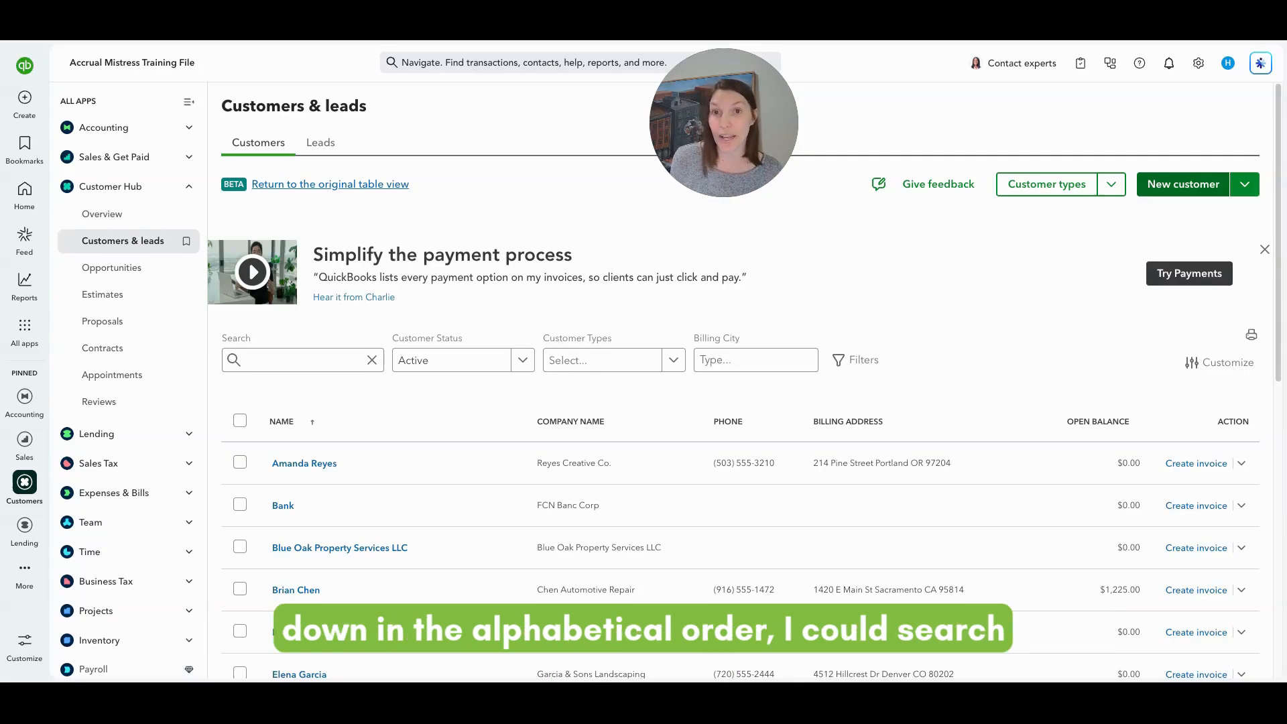
click(298, 355)
text(Blue)
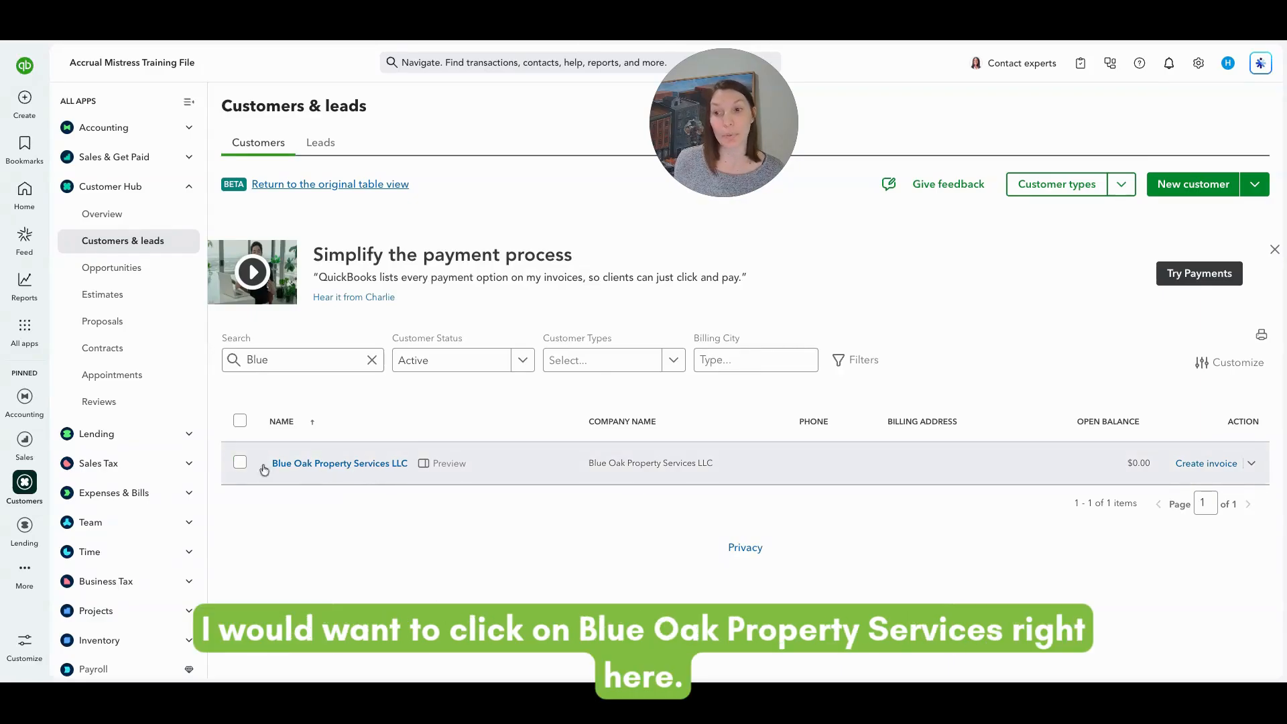
Open the Blue Oak Property Services LLC profile and close the shipping-addresses tip.
click(353, 472)
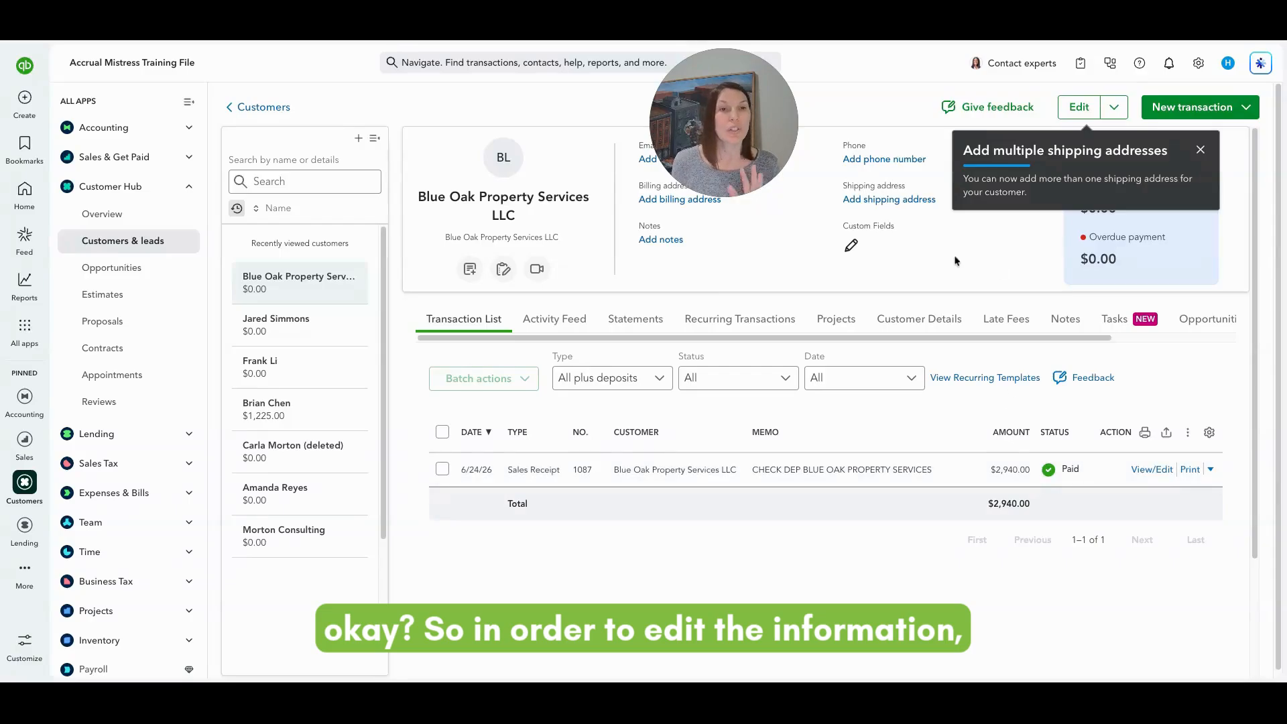
click(1200, 149)
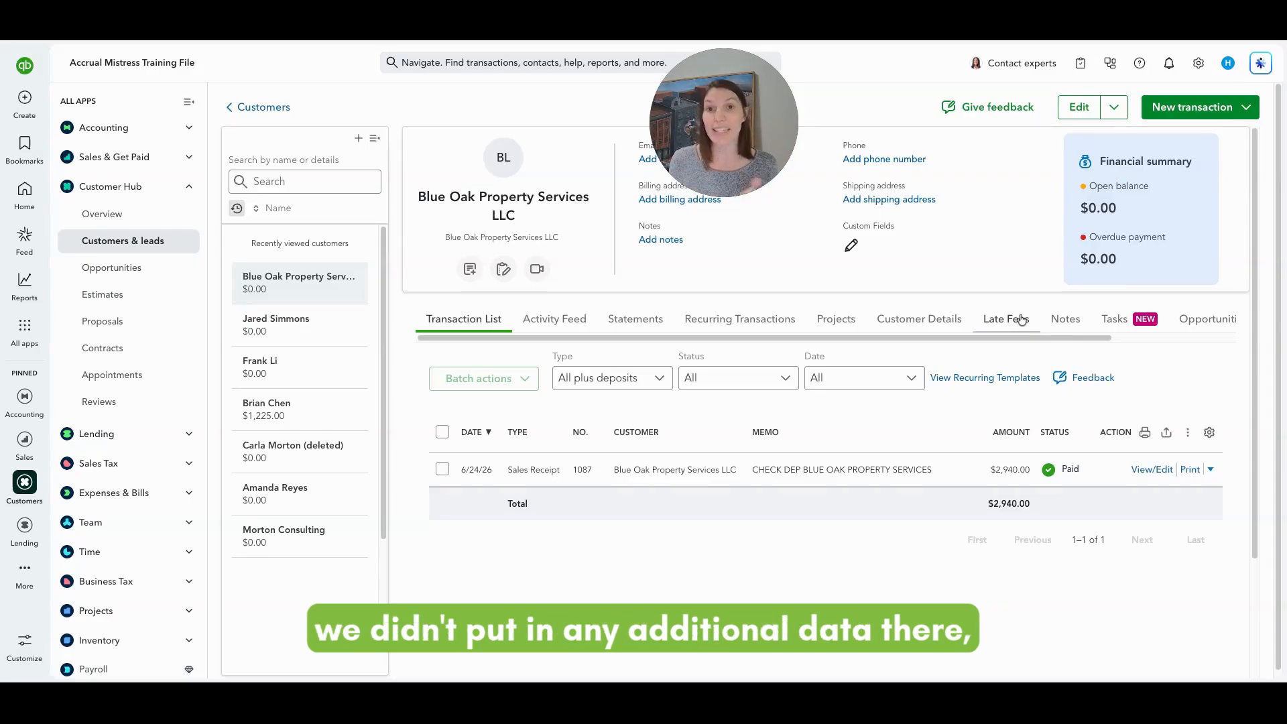
Open the customer edit panel and collapse its sections to reach the addresses area.
click(1068, 111)
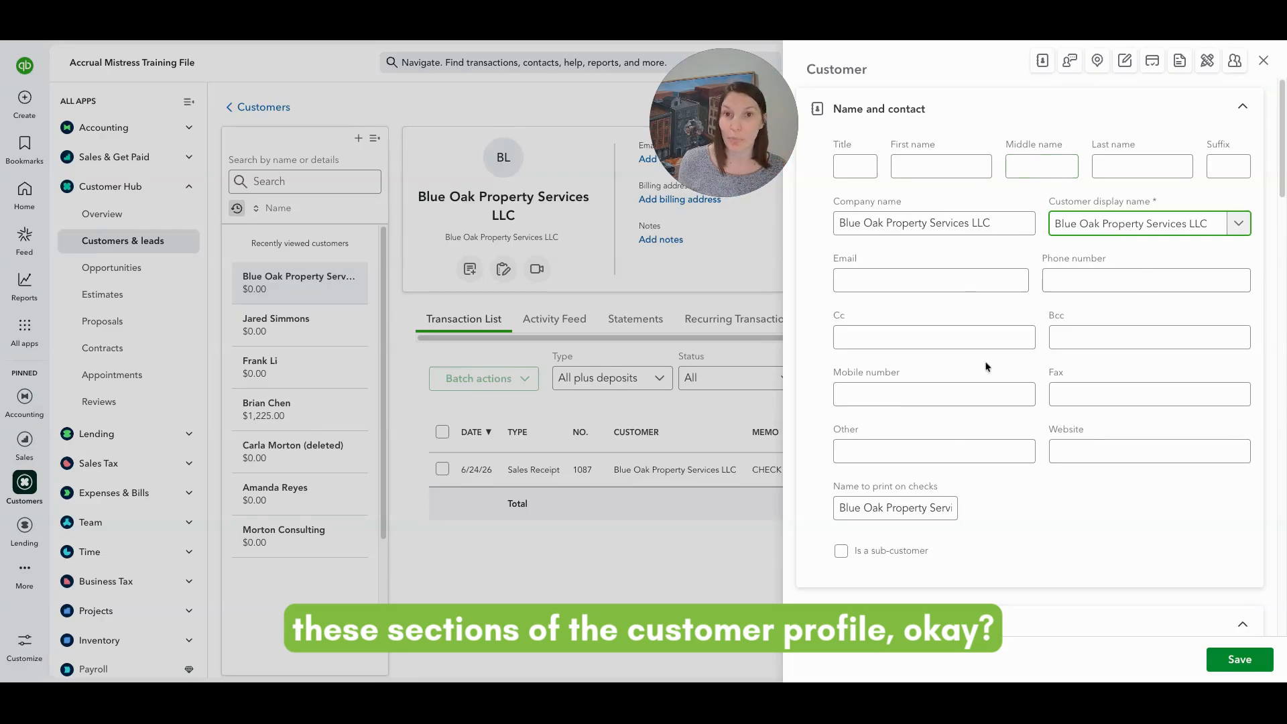
click(1255, 111)
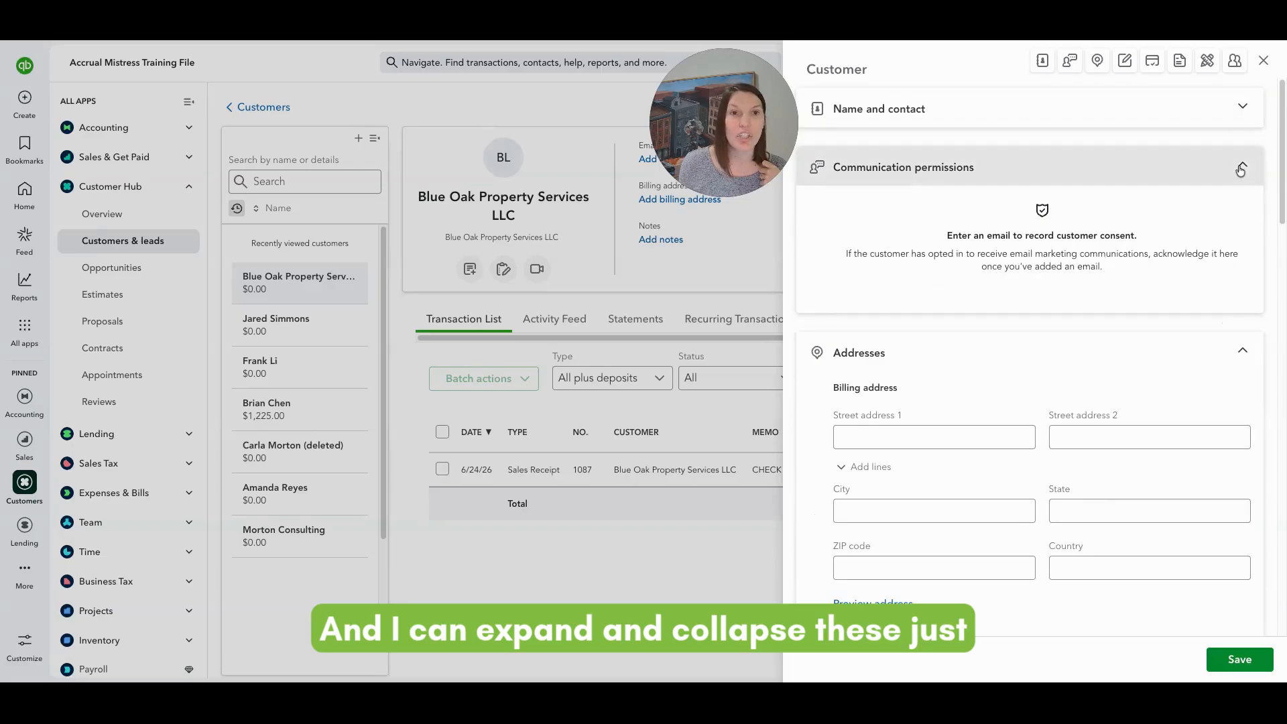
click(1241, 164)
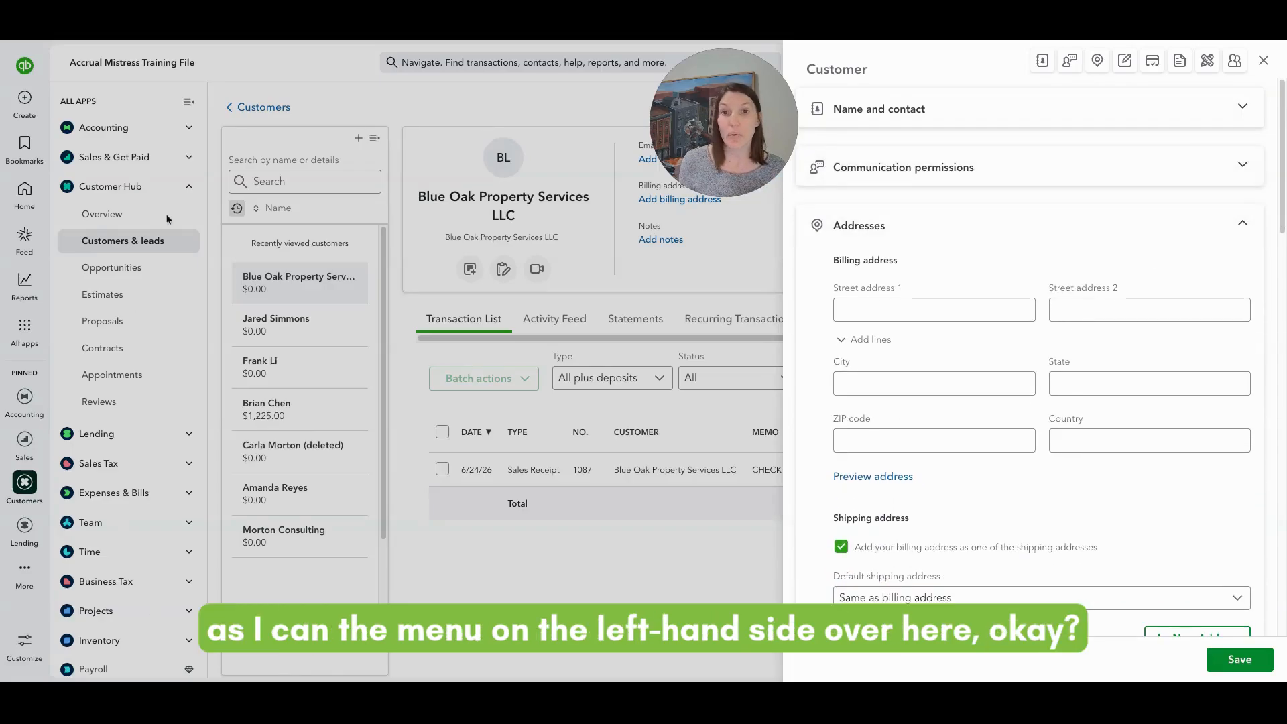
click(1243, 222)
click(1231, 281)
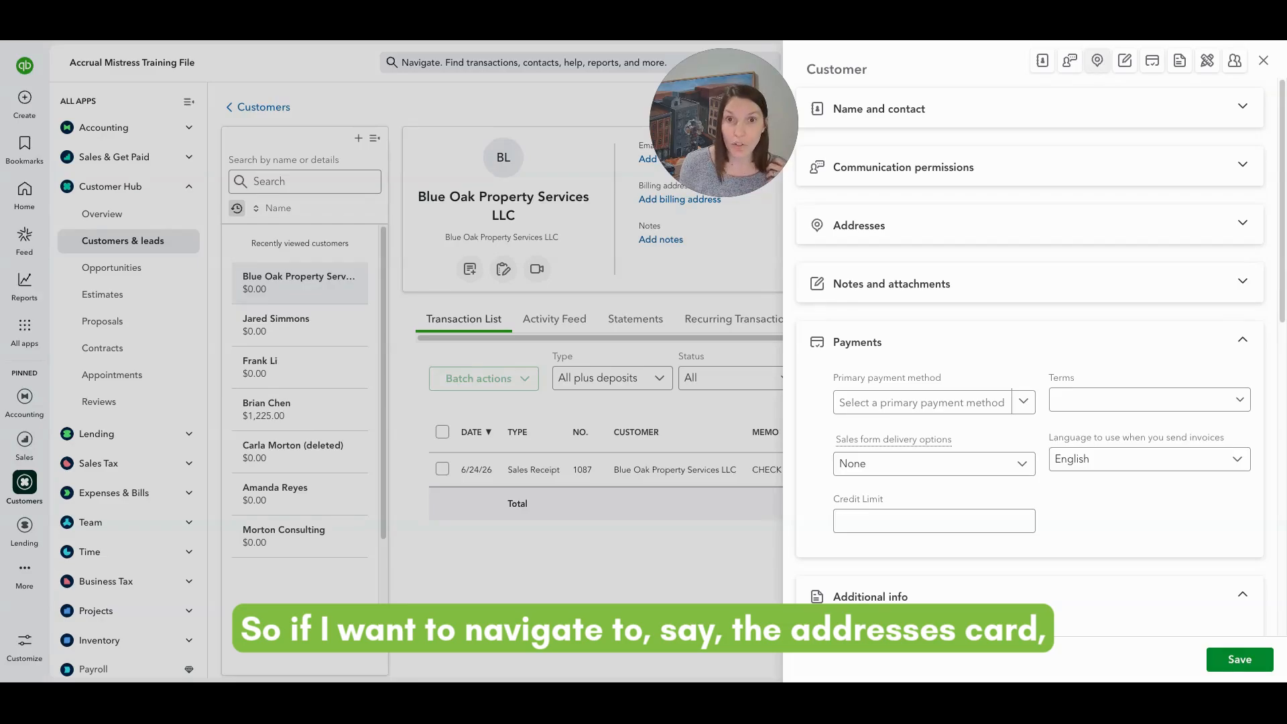
click(1097, 61)
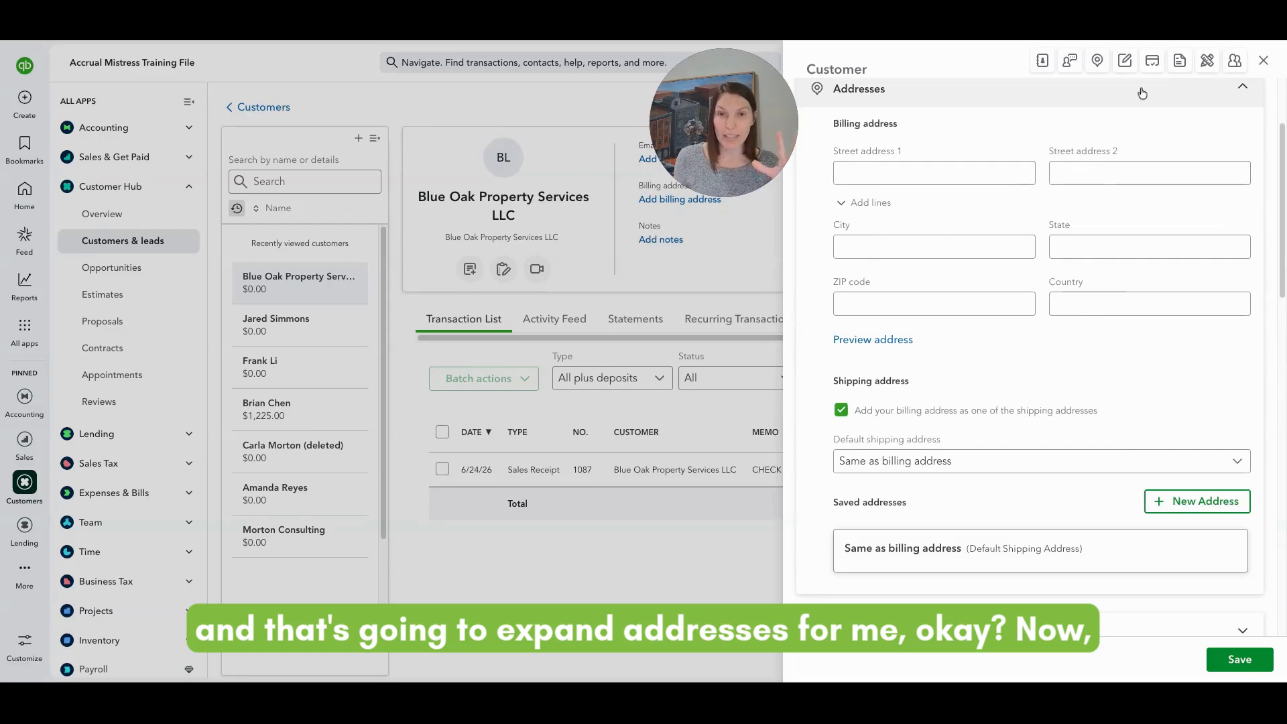
scroll(1207, 162, up, 1)
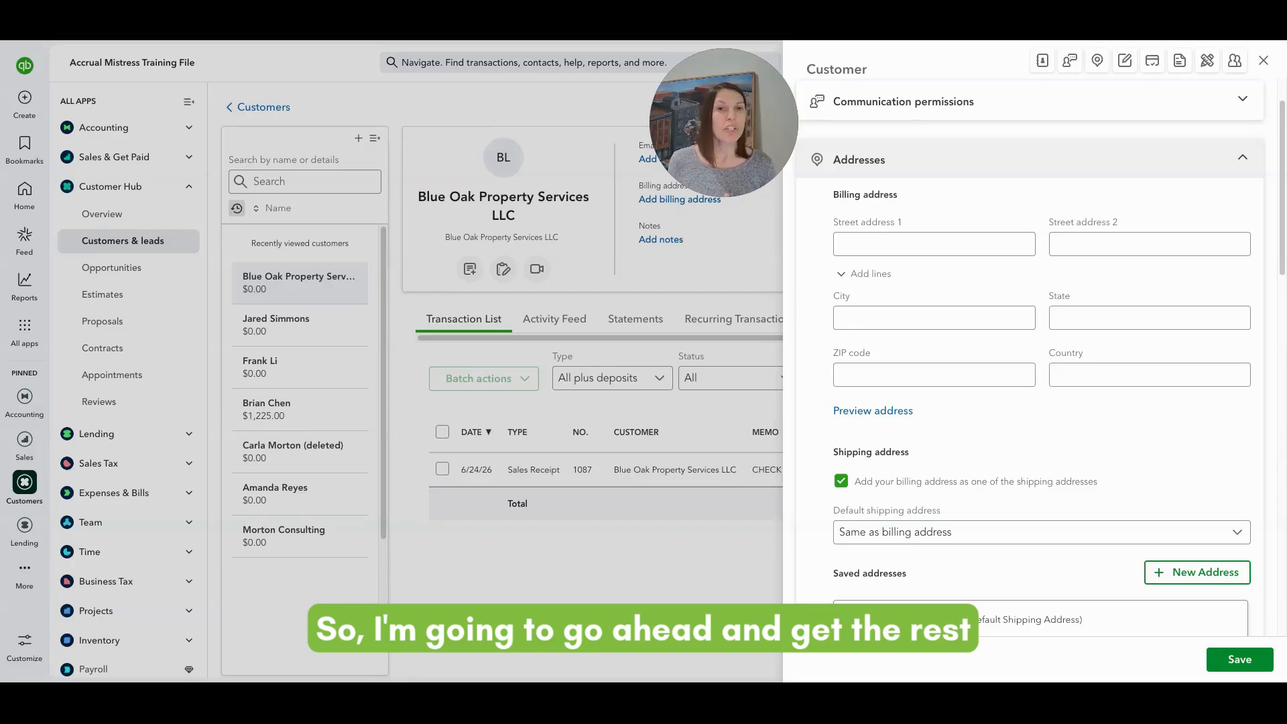
scroll(1099, 206, up, 2)
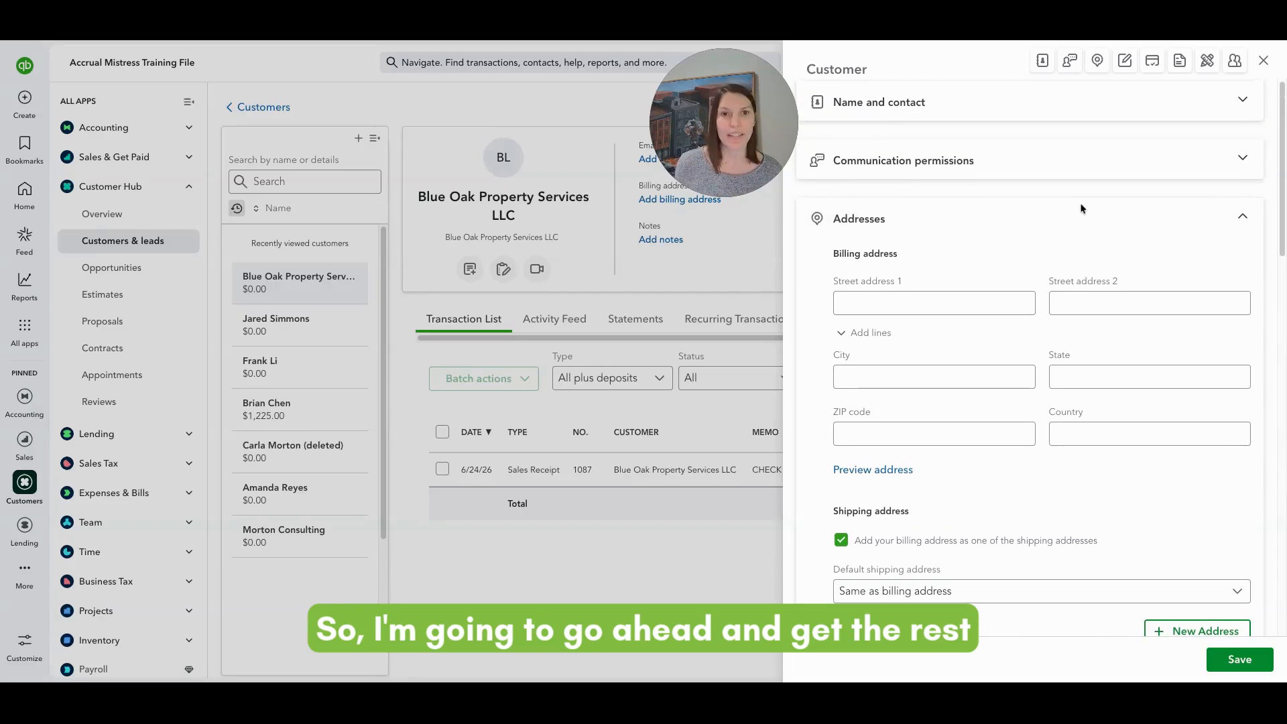
Enter the contact person's first and last name, keeping Blue Oak Property Services LLC as display name.
click(1046, 122)
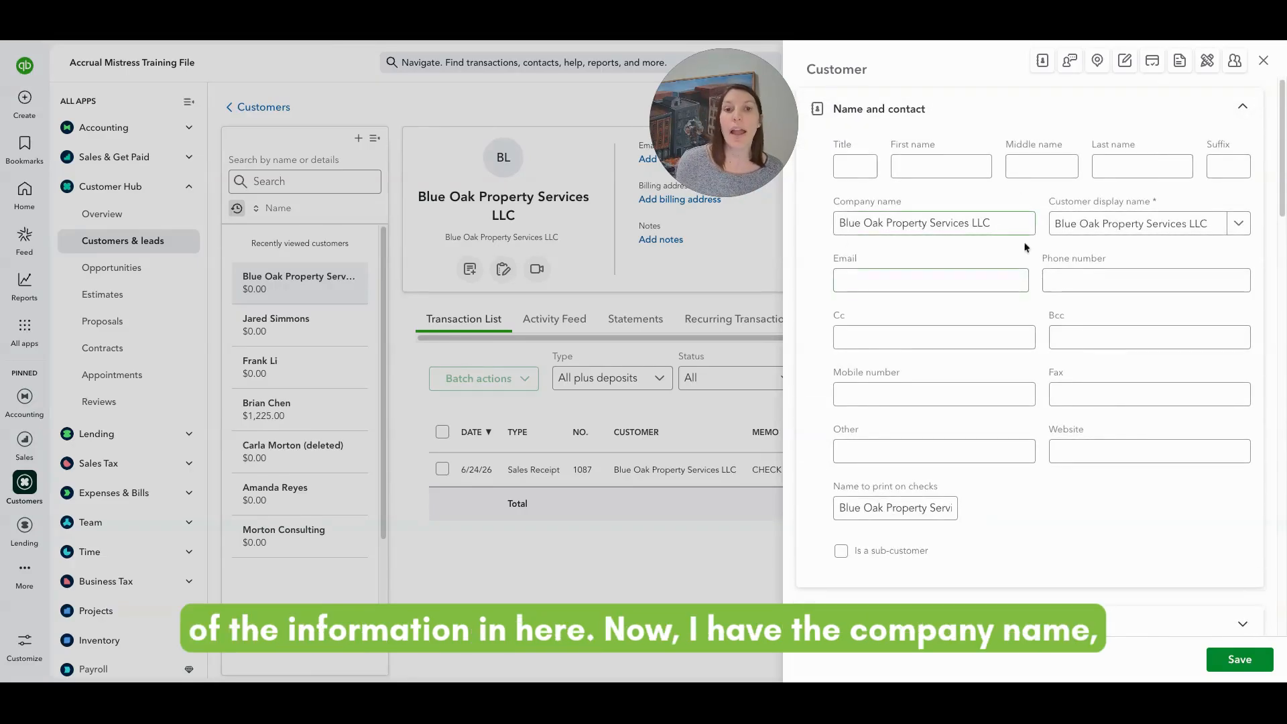
click(922, 170)
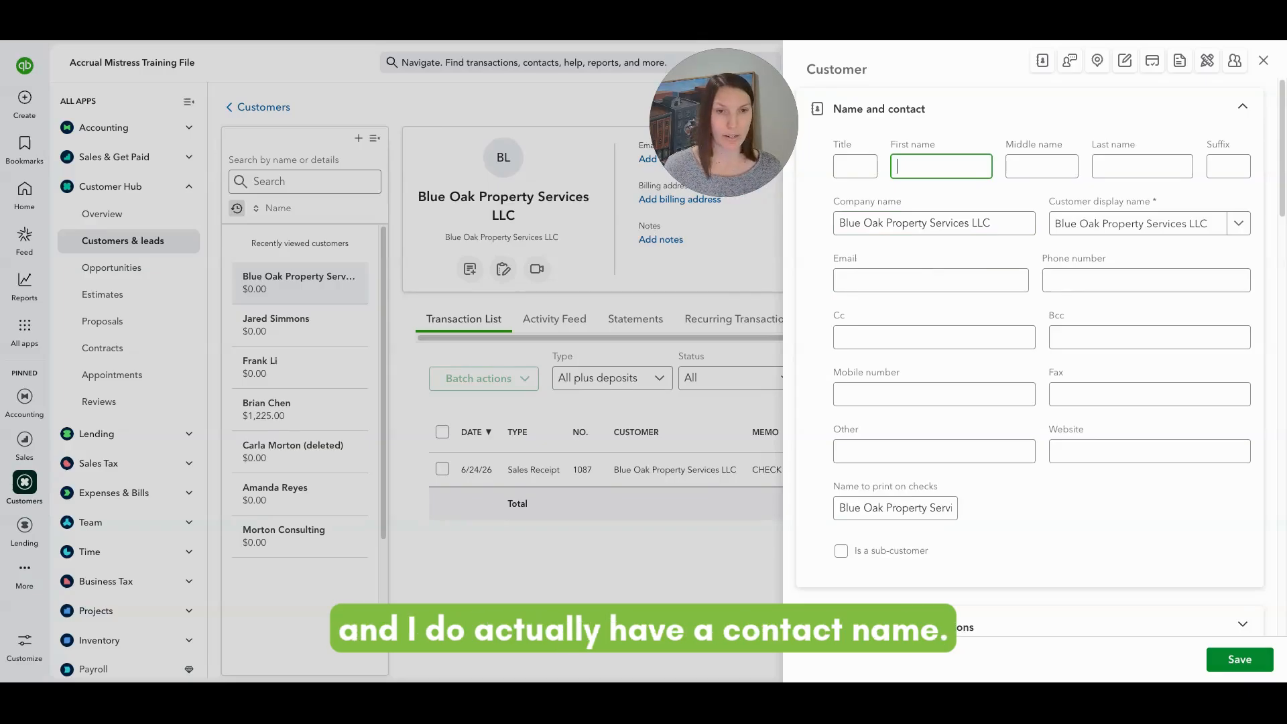
key(Tab)
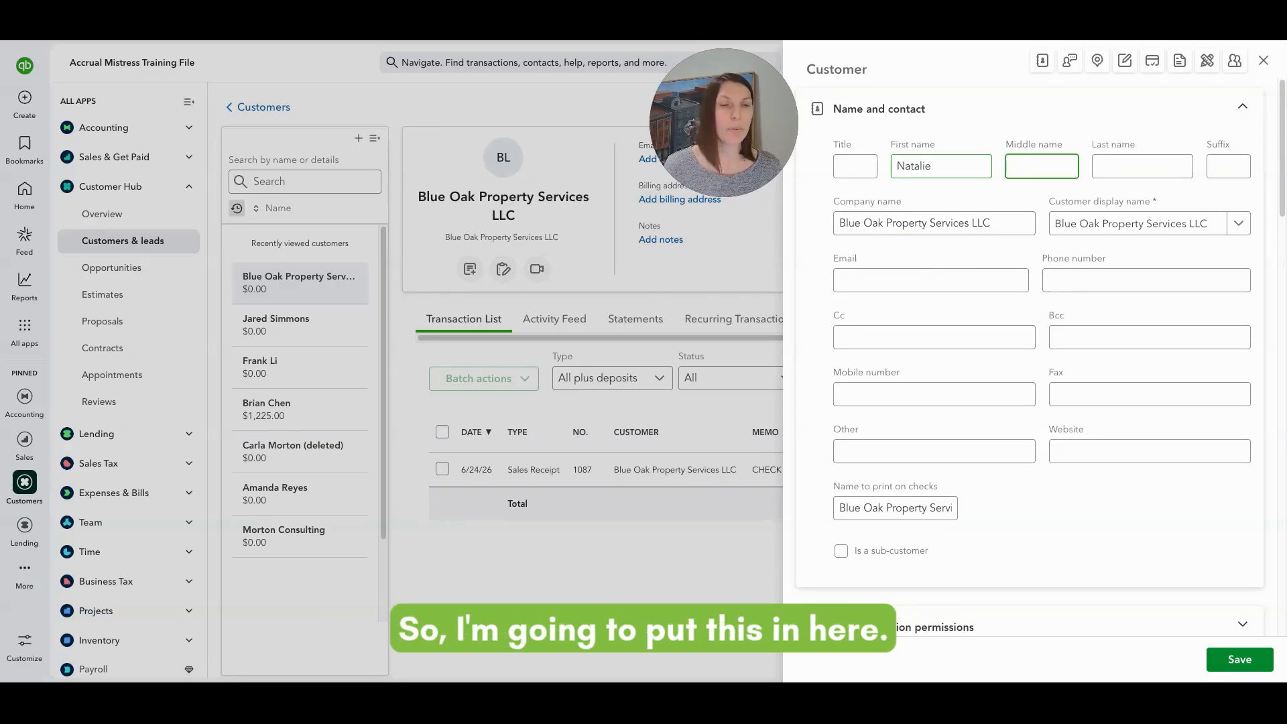
key(Tab)
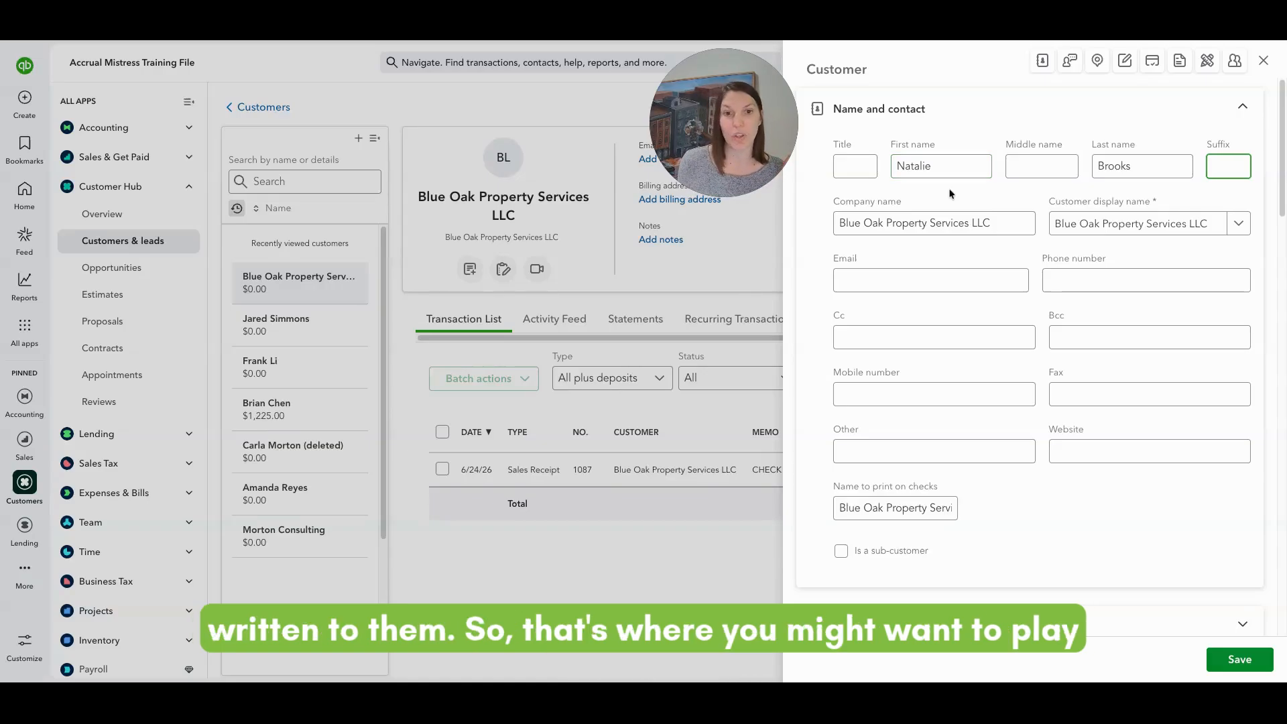
click(1227, 228)
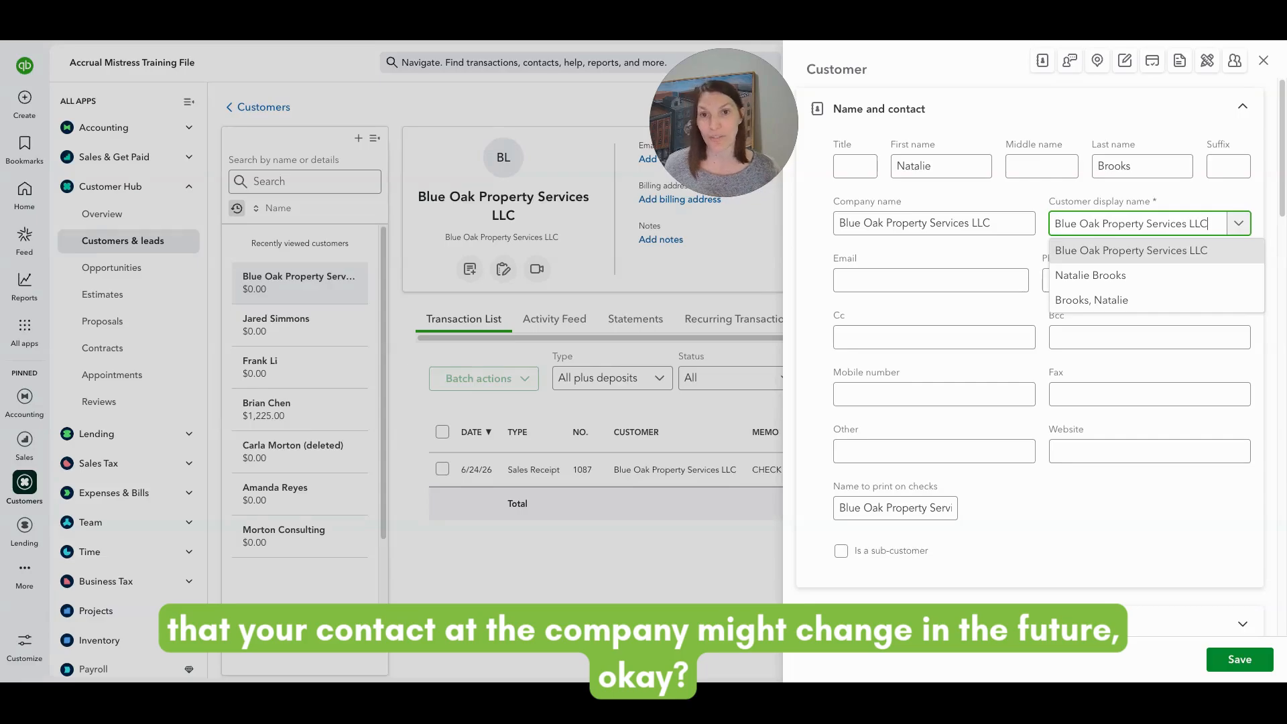
click(1203, 251)
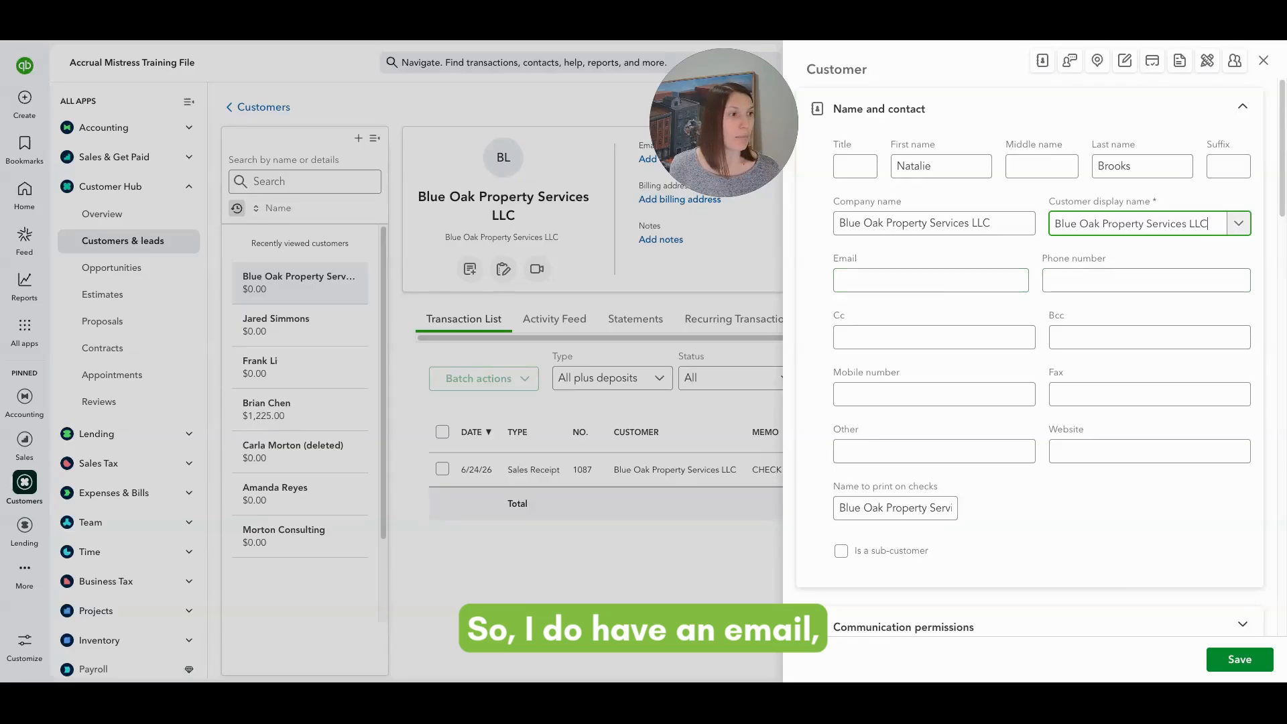
click(479, 324)
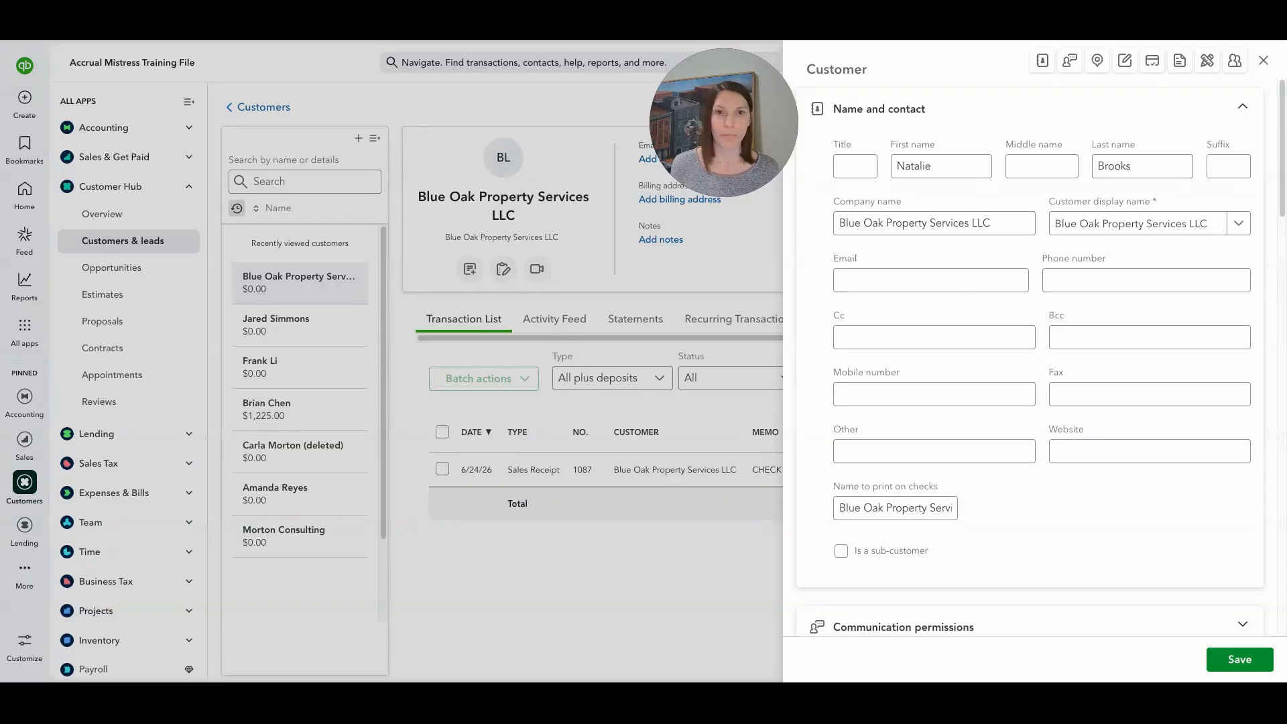
Paste the contact's e-mail address into the Email field, noting the Cc and Bcc fields.
click(1208, 223)
click(839, 281)
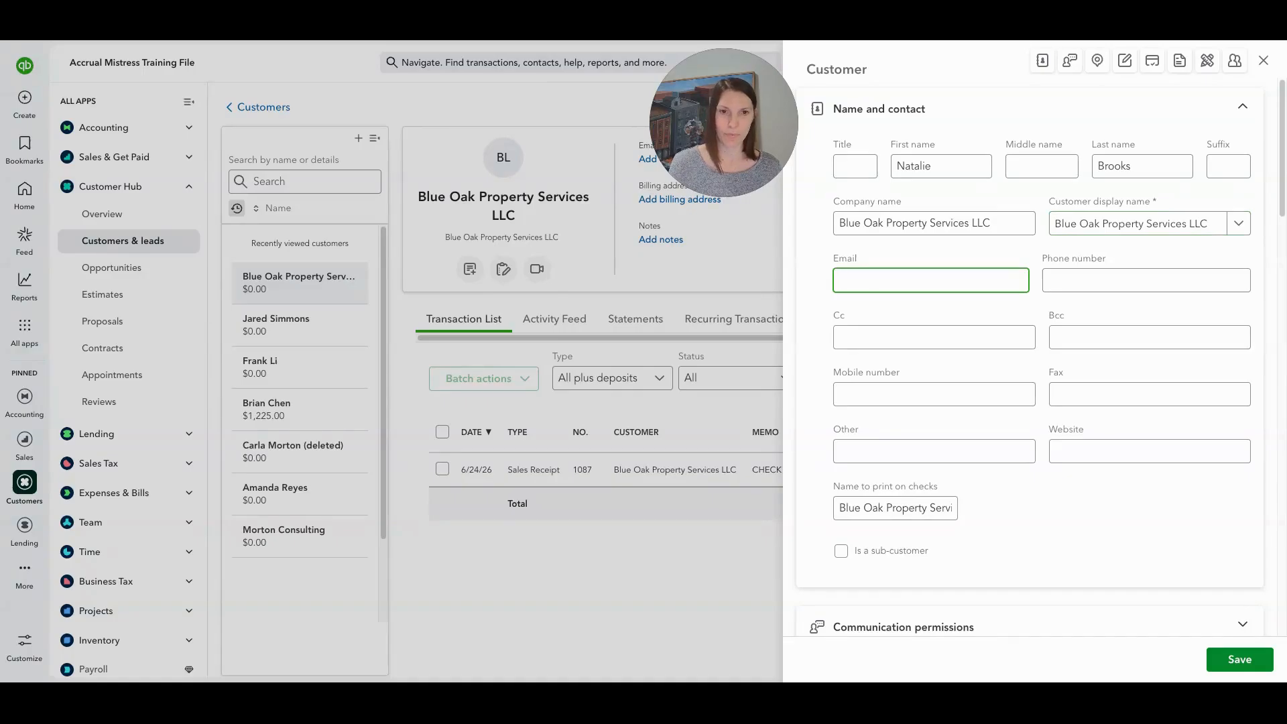
key(ctrl+v)
click(1126, 276)
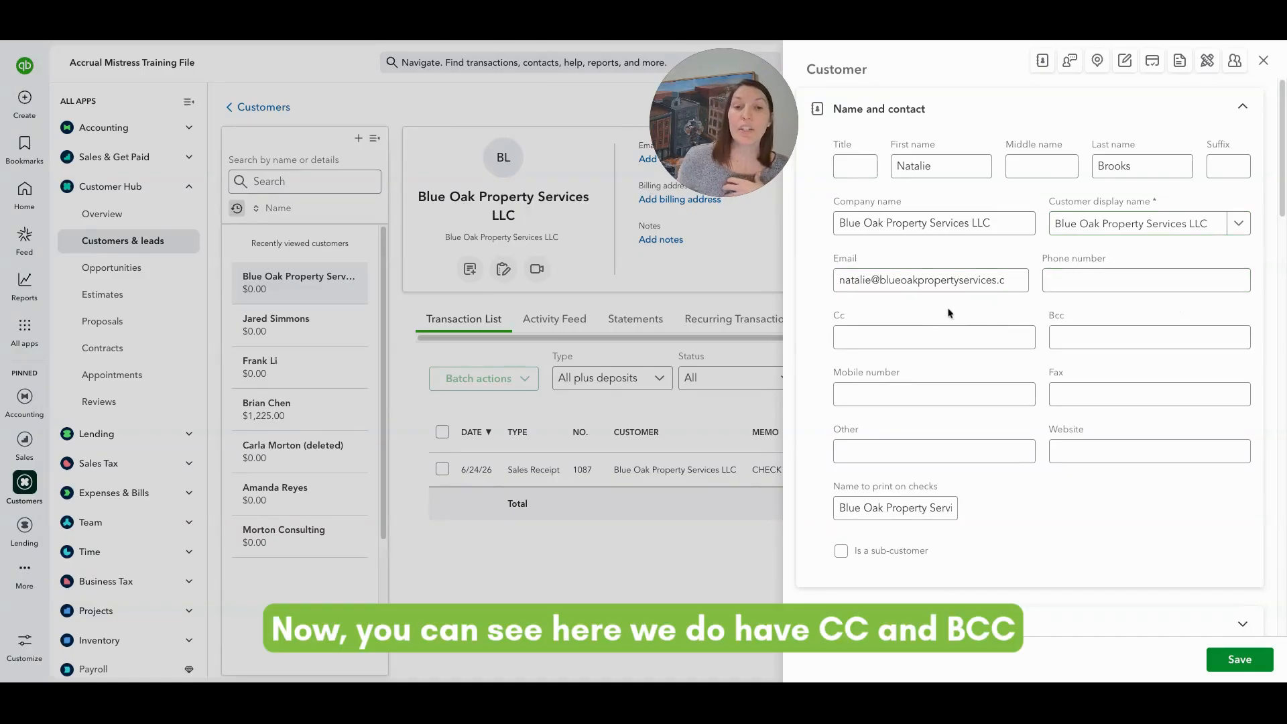
click(968, 331)
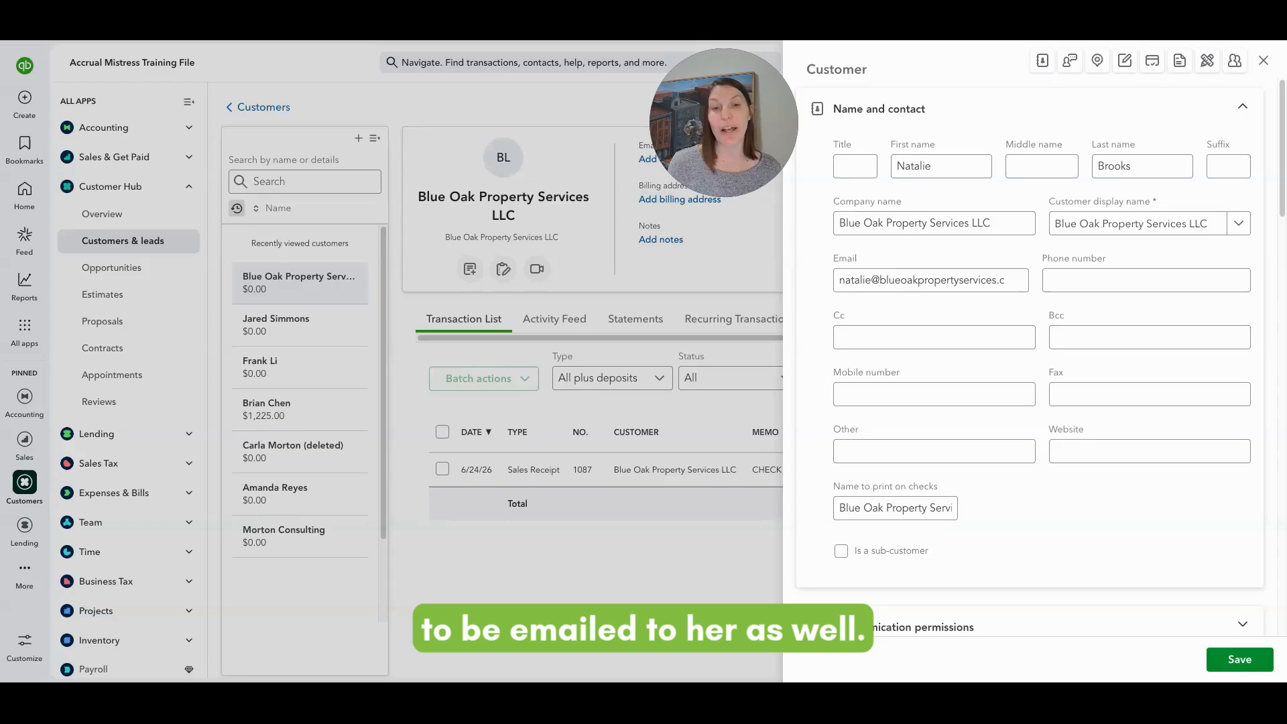
click(874, 269)
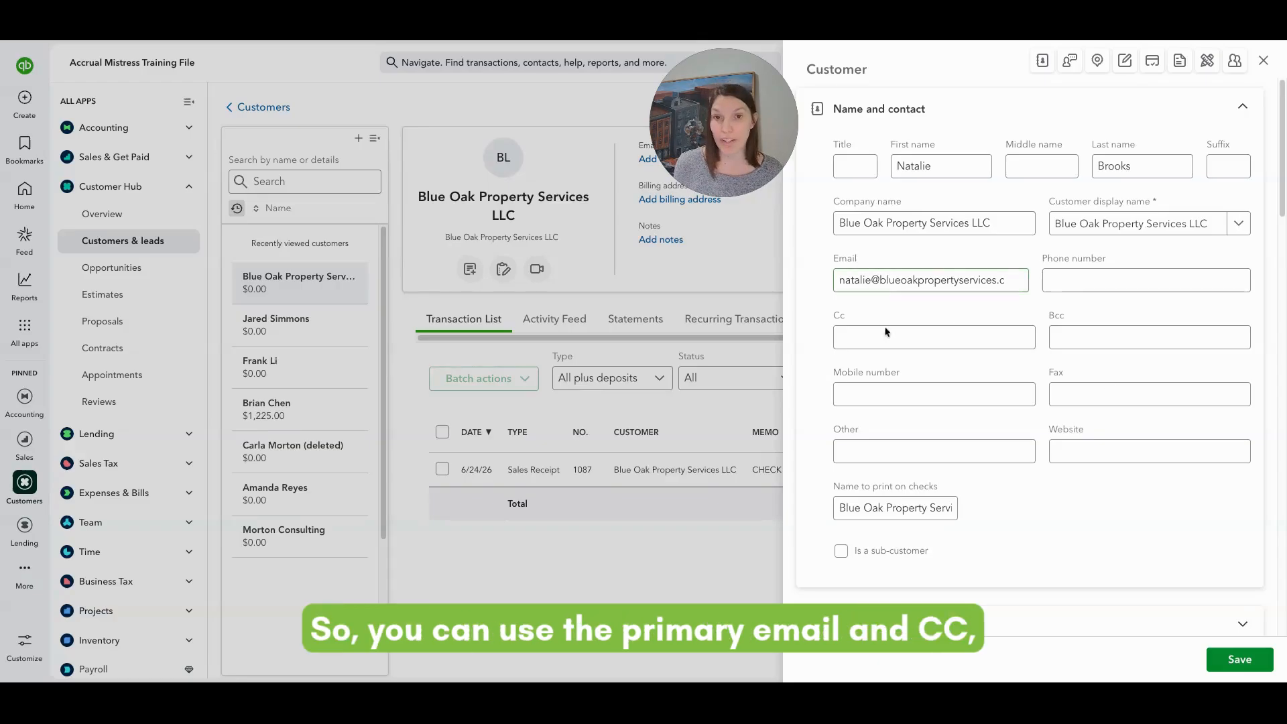
click(1069, 347)
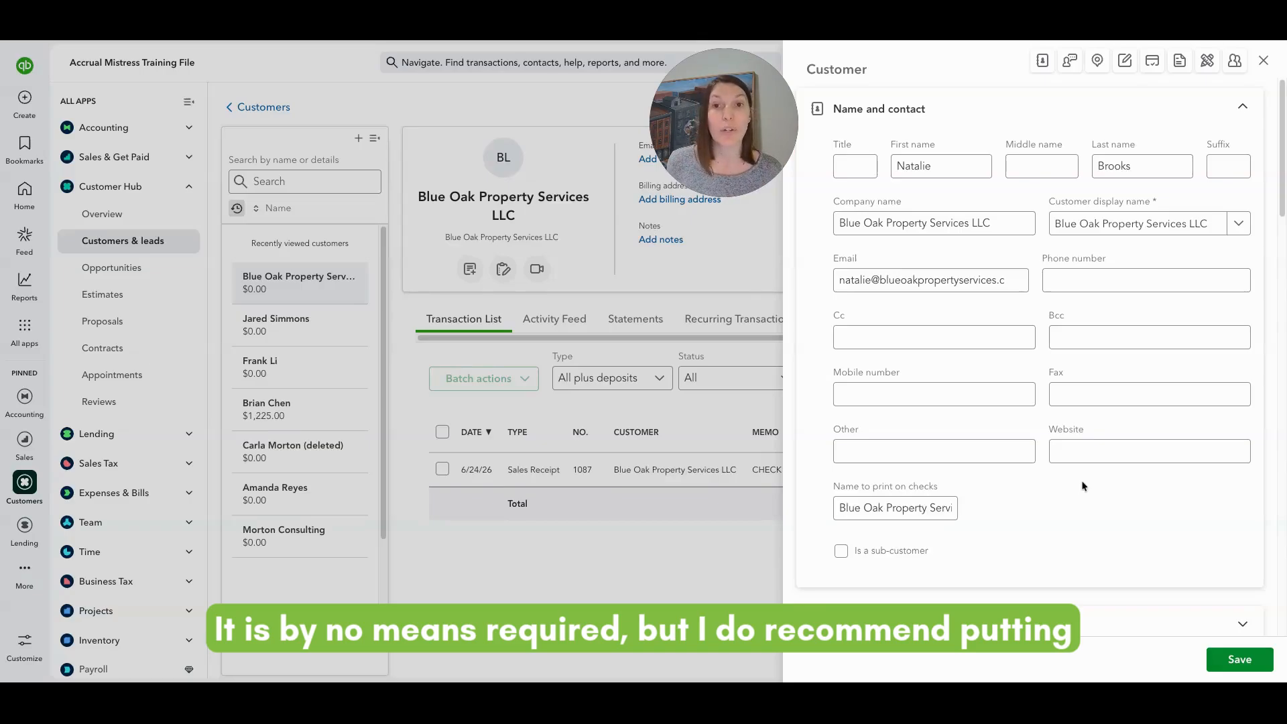
scroll(1083, 485, down, 1)
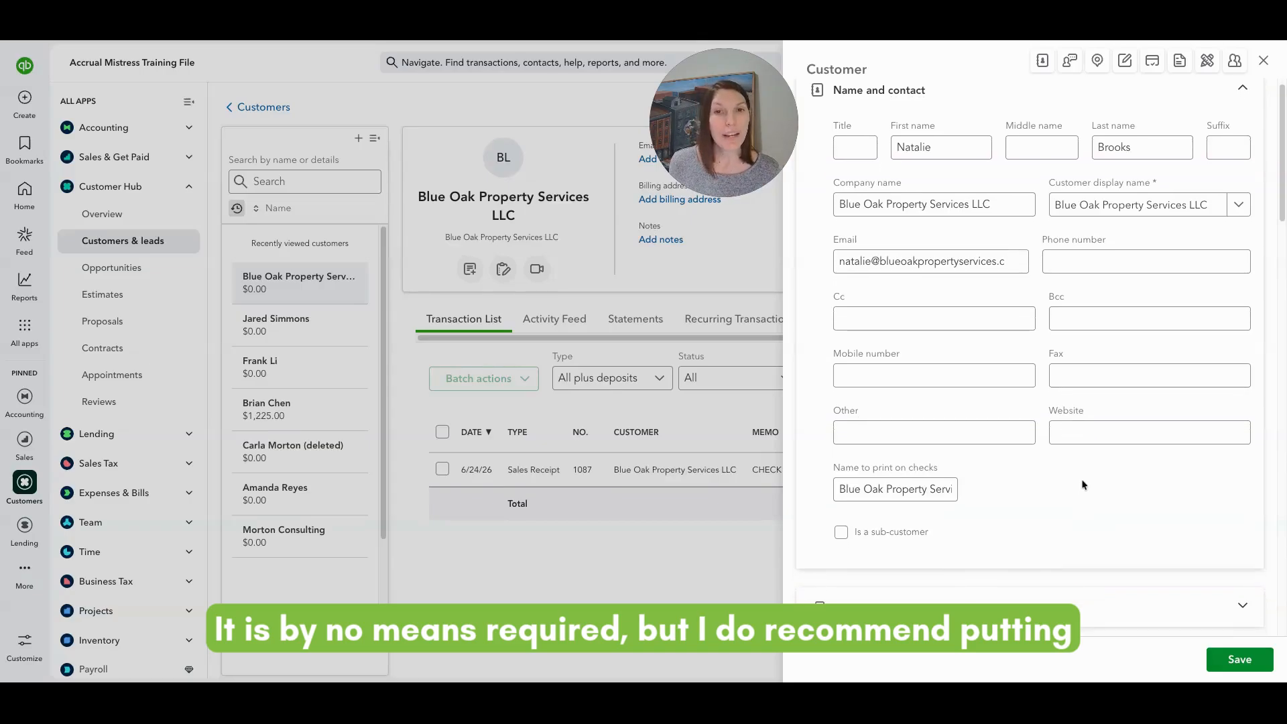
scroll(1062, 468, down, 5)
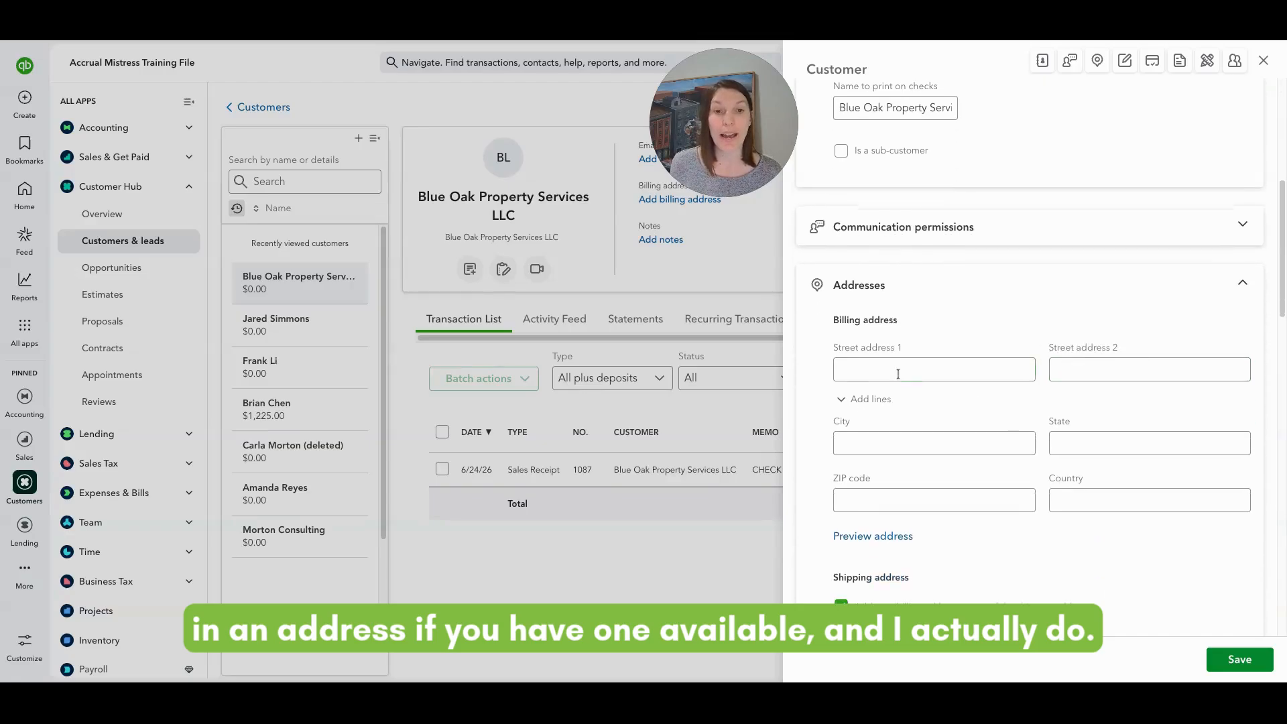
click(895, 373)
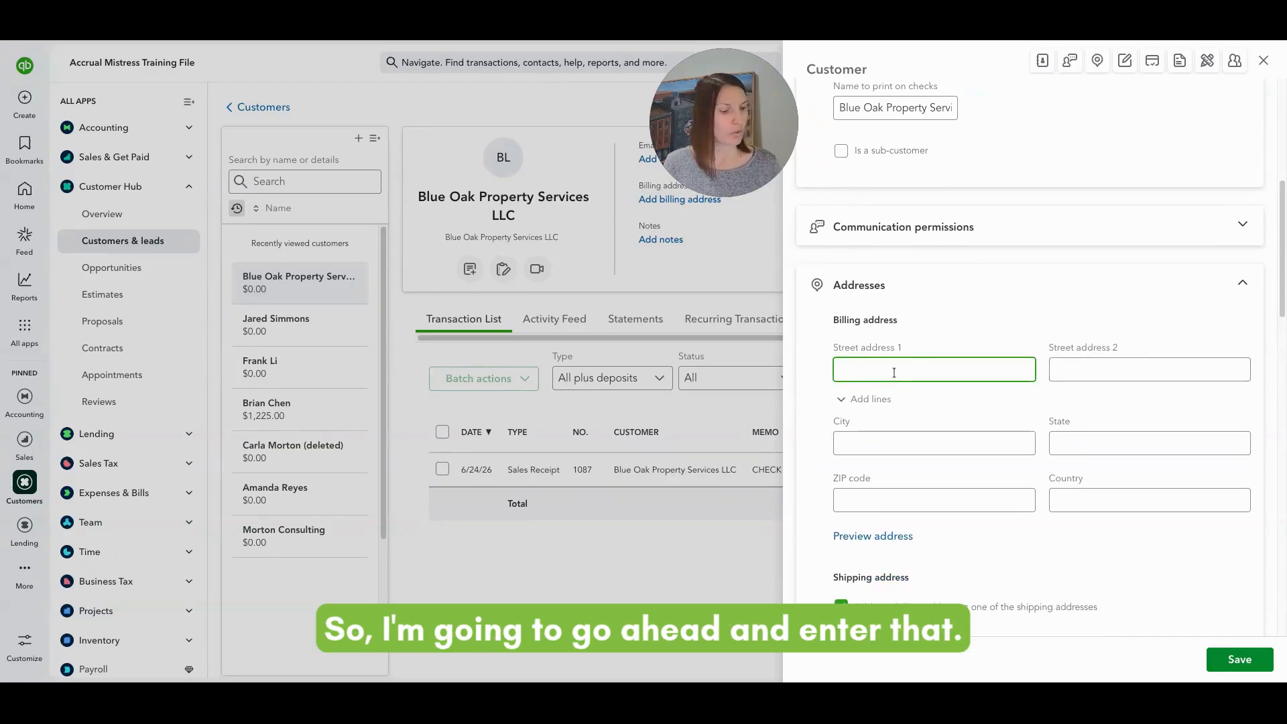
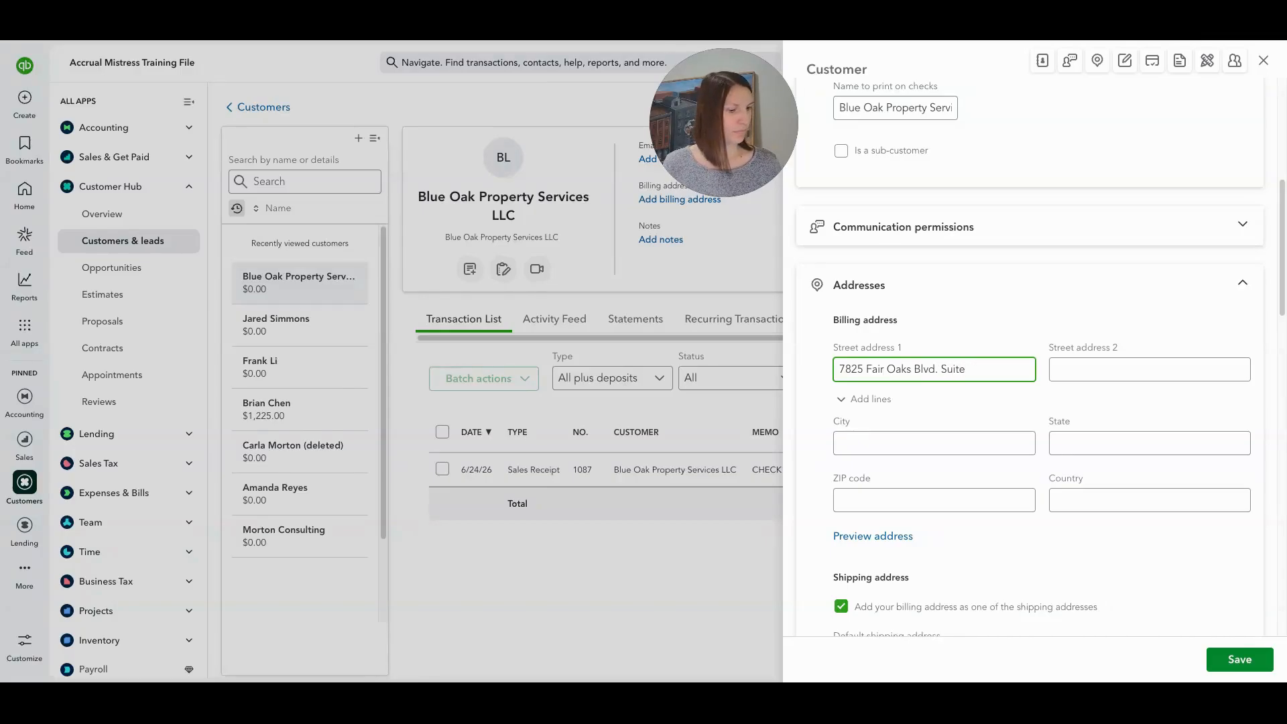
key(Tab)
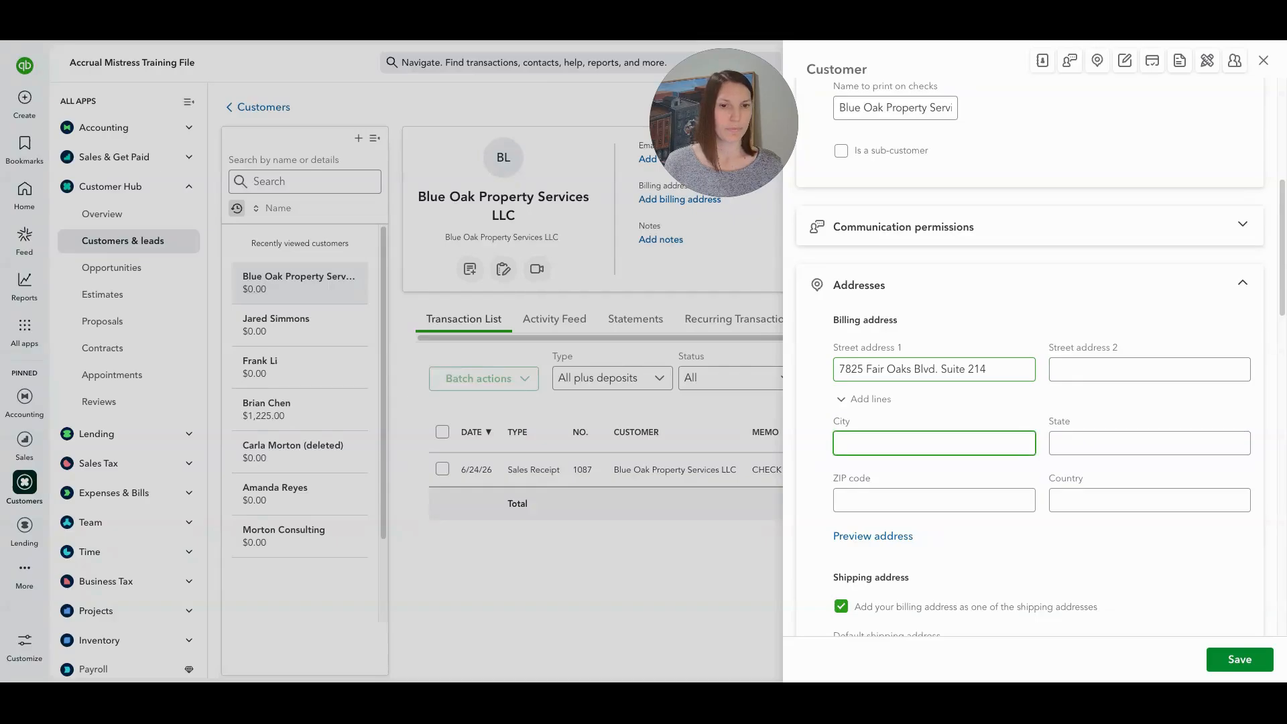
text(Fair Oak)
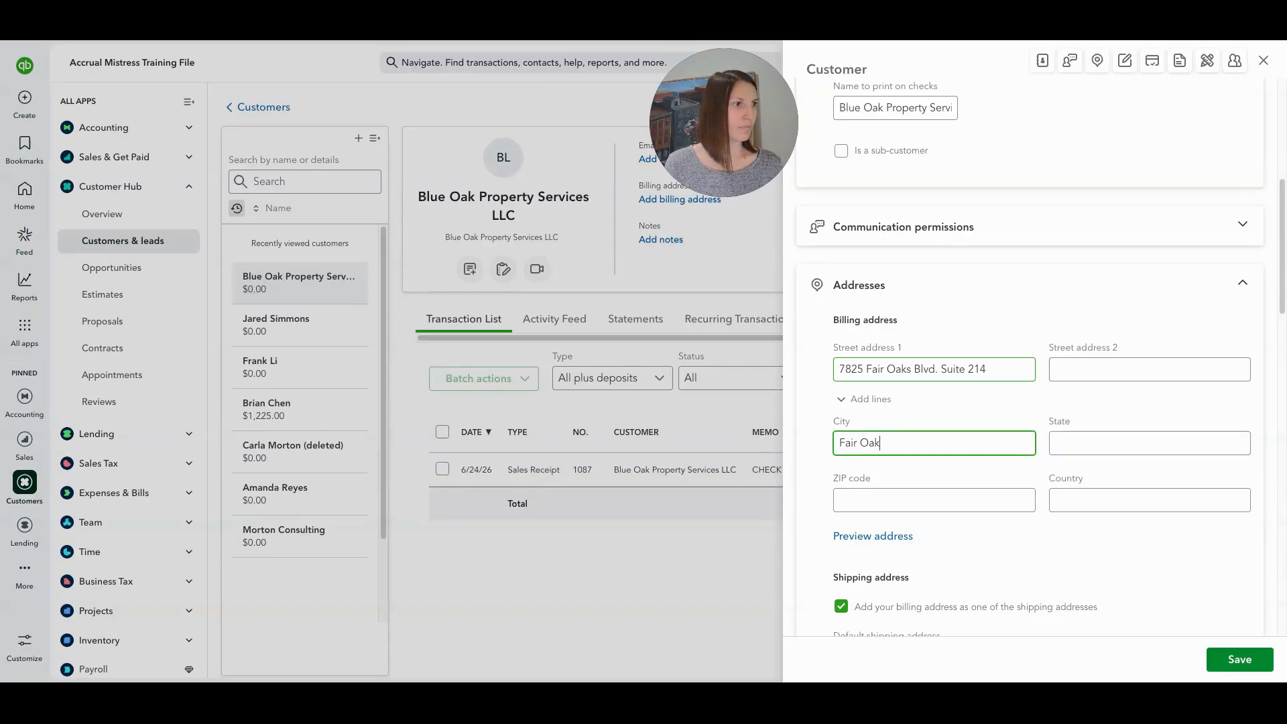
key(BackSpace)
key(BackSpace)
key(BackSpace)
key(BackSpace)
key(BackSpace)
key(BackSpace)
key(BackSpace)
key(BackSpace)
text(C)
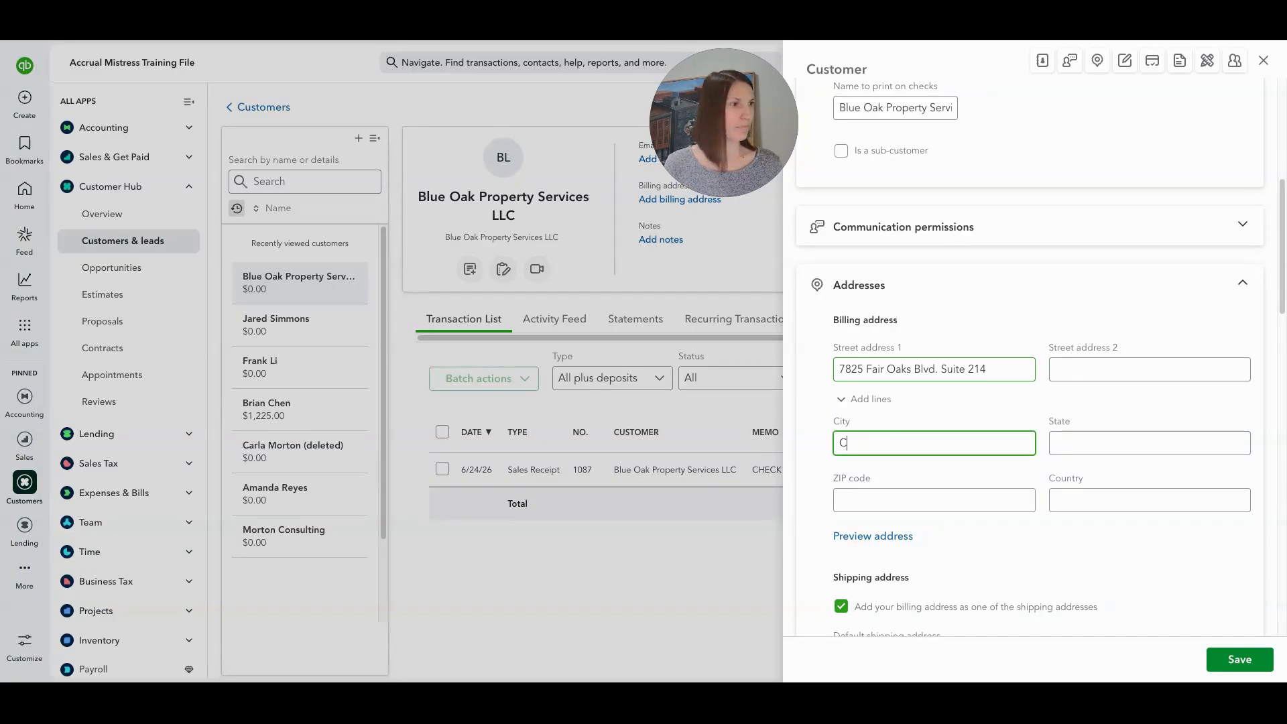
text(armichea)
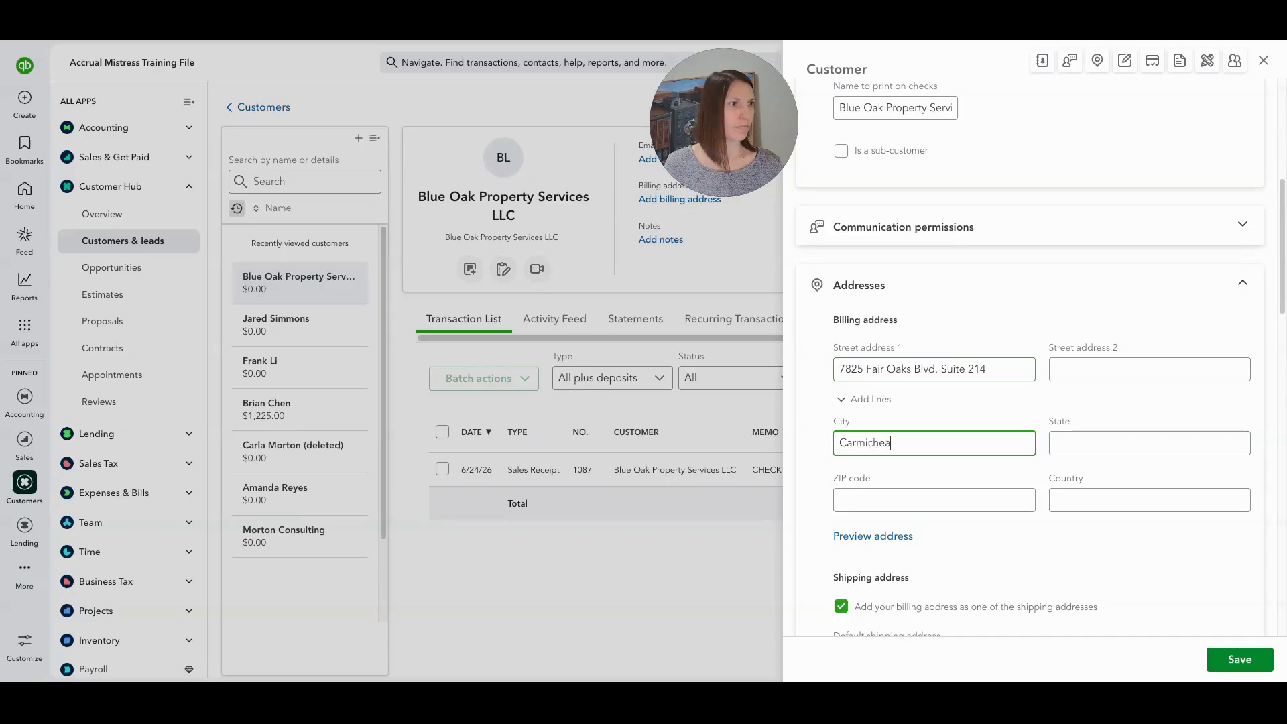
key(BackSpace)
key(BackSpace)
text(ael)
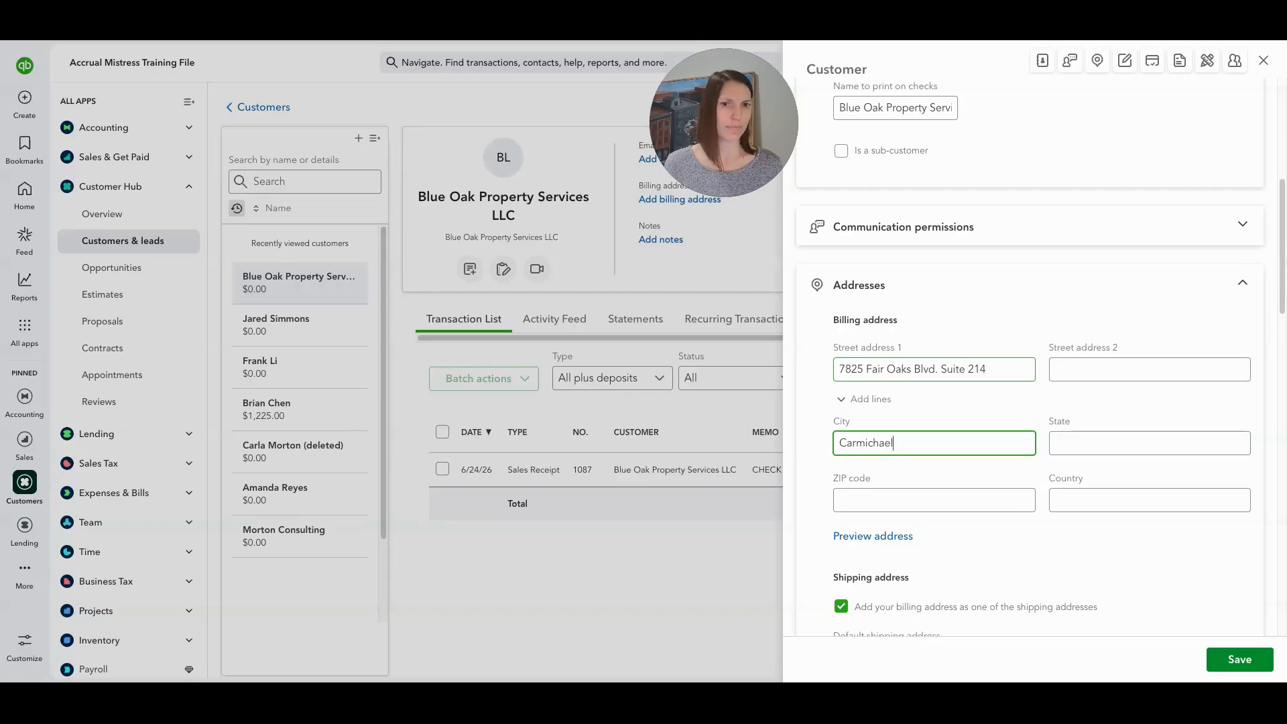
key(BackSpace)
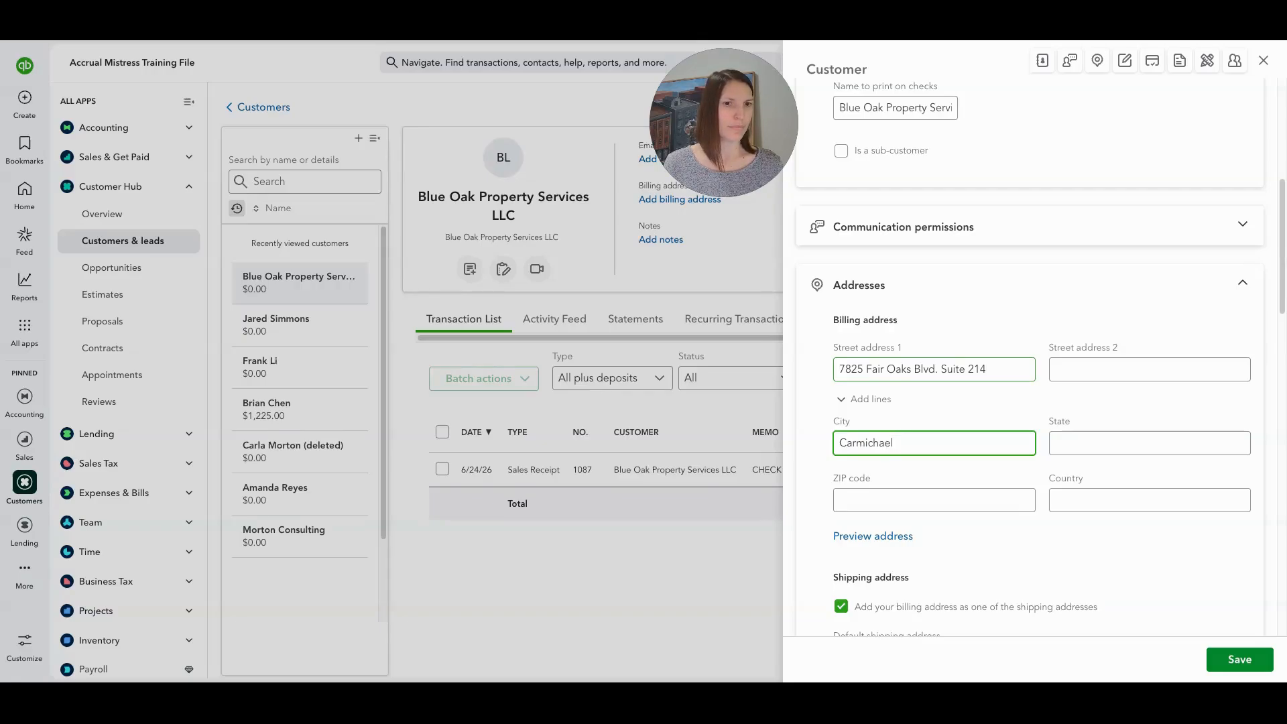
Fill in state CA and ZIP code 95608, keeping shipping the same as billing.
key(Tab)
text(CA)
key(Tab)
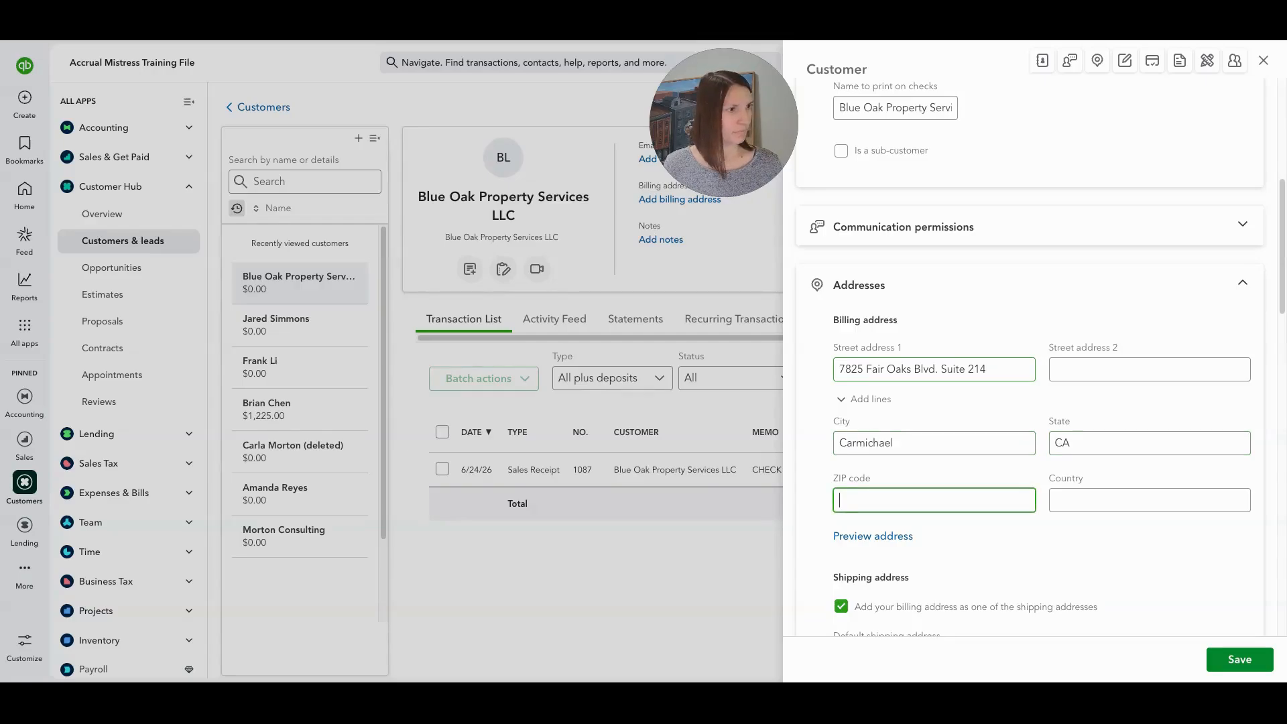
text(95608)
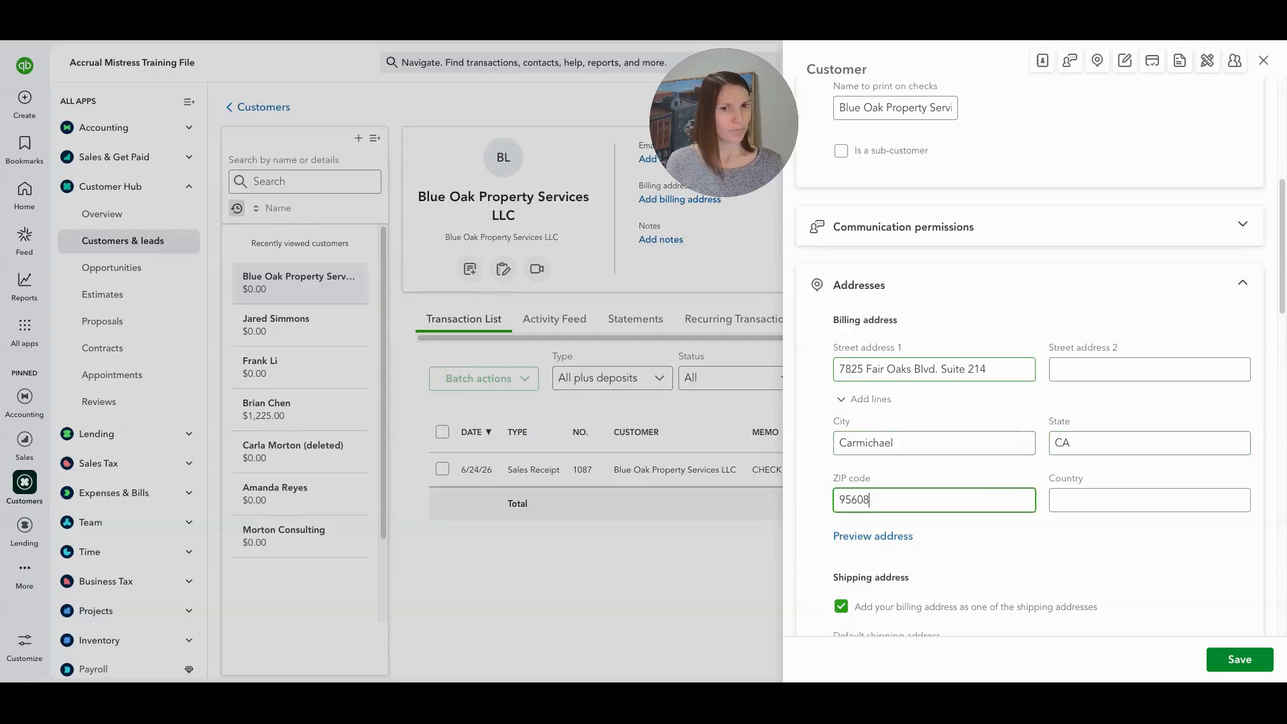
key(Tab)
scroll(1030, 357, down, 3)
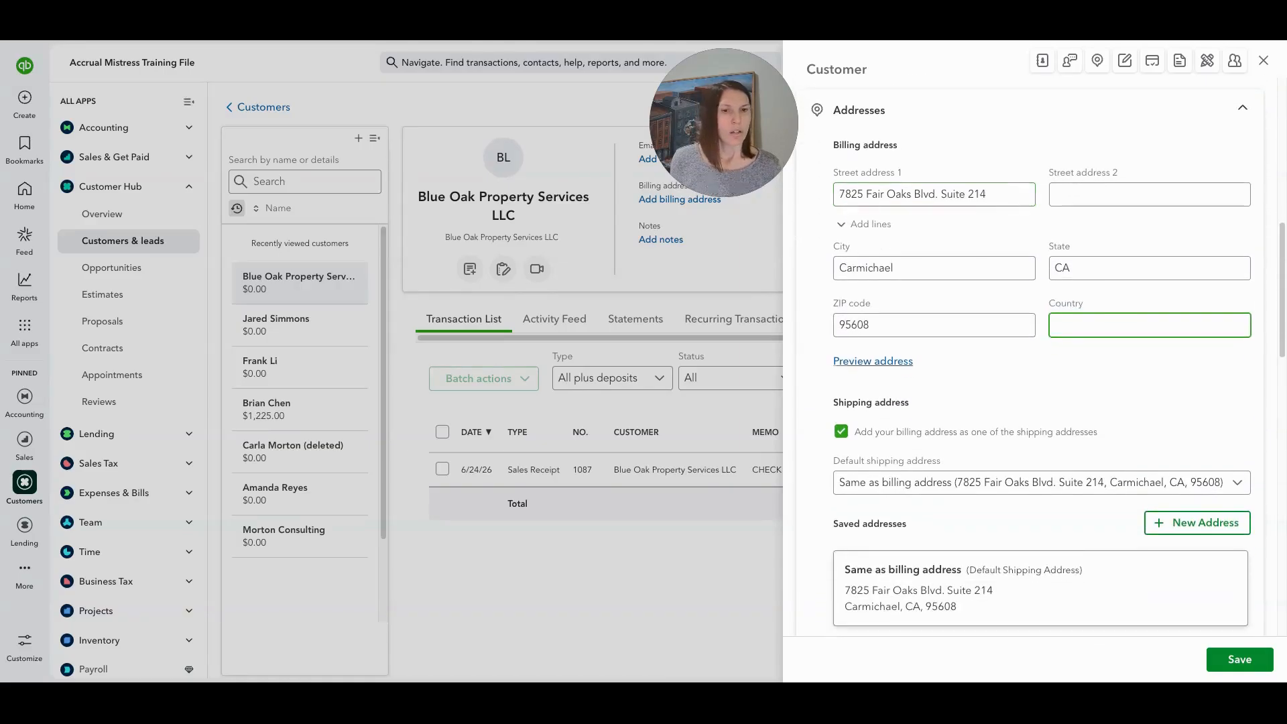
scroll(896, 362, down, 2)
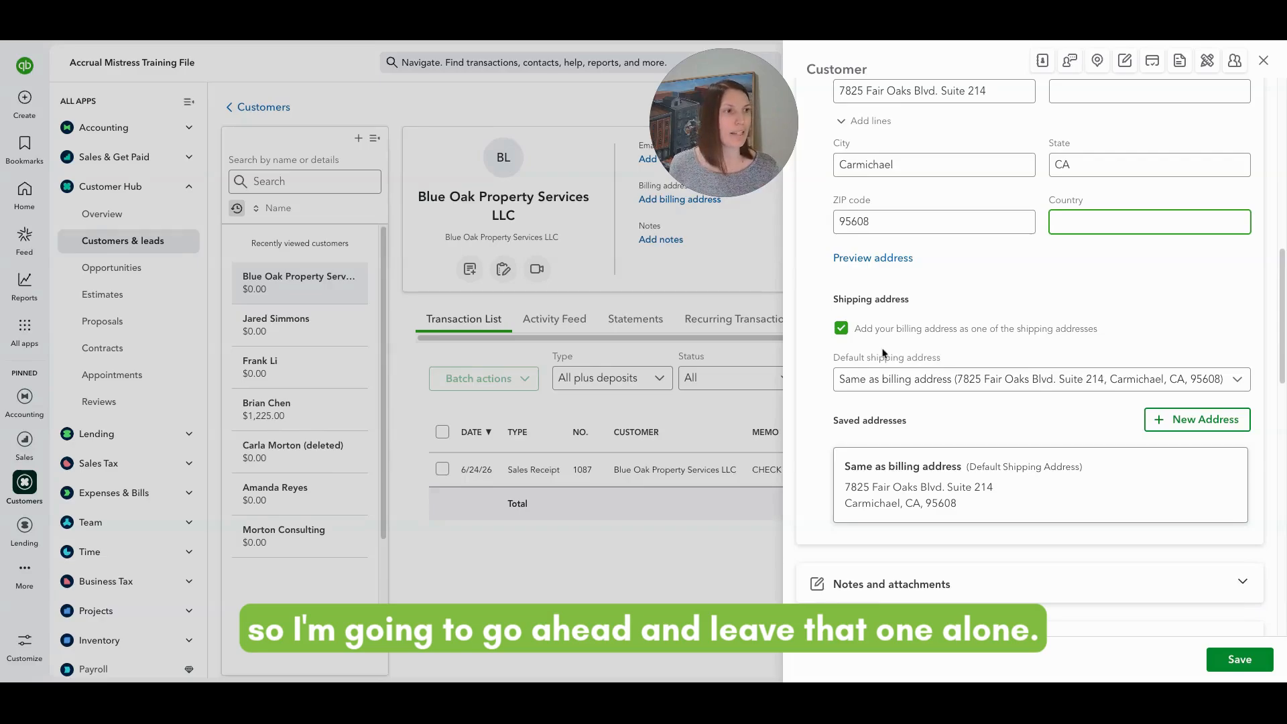
Expand the Notes and attachments section of the Blue Oak customer form and scroll on to Payments.
scroll(1021, 246, up, 4)
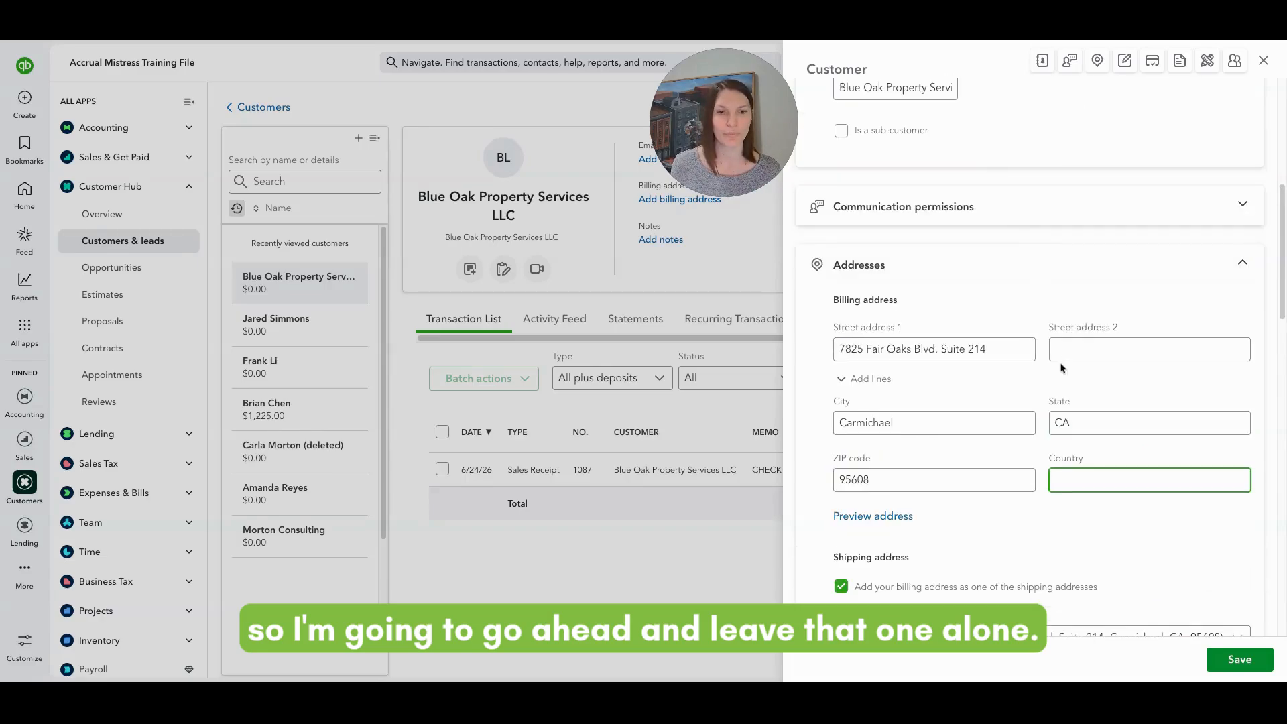
scroll(1065, 357, down, 6)
scroll(1065, 356, down, 1)
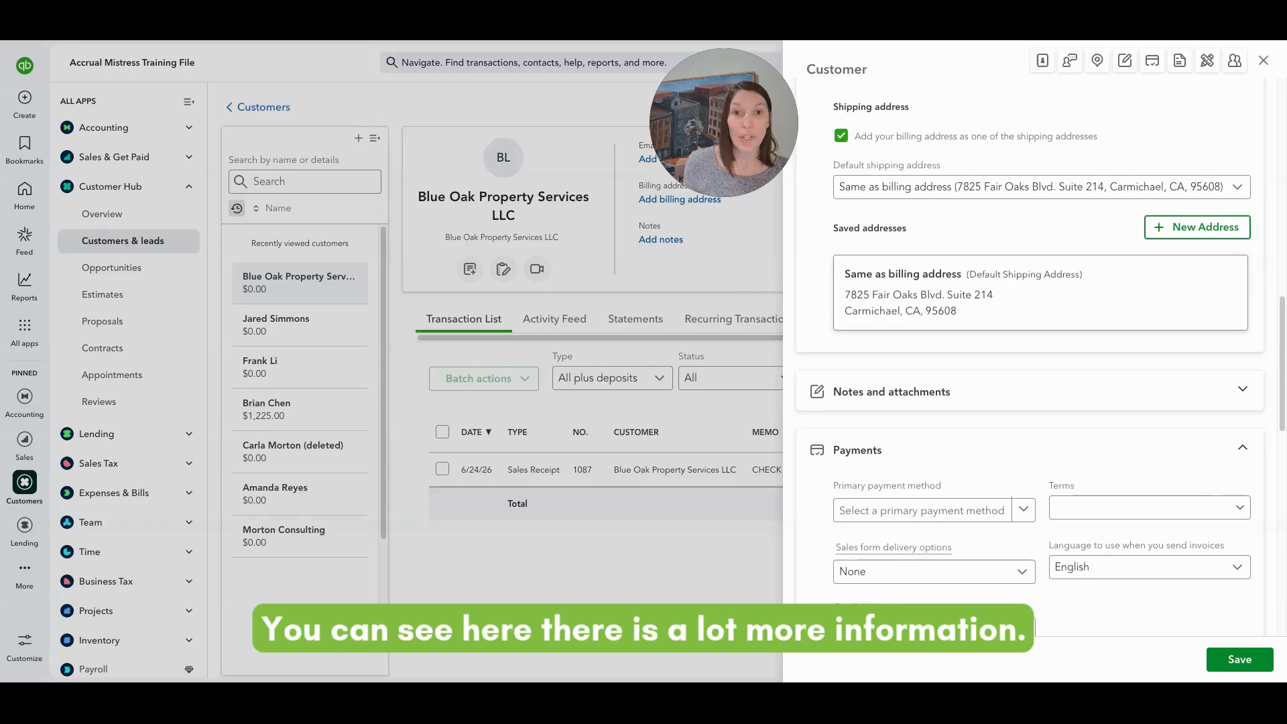
click(1040, 401)
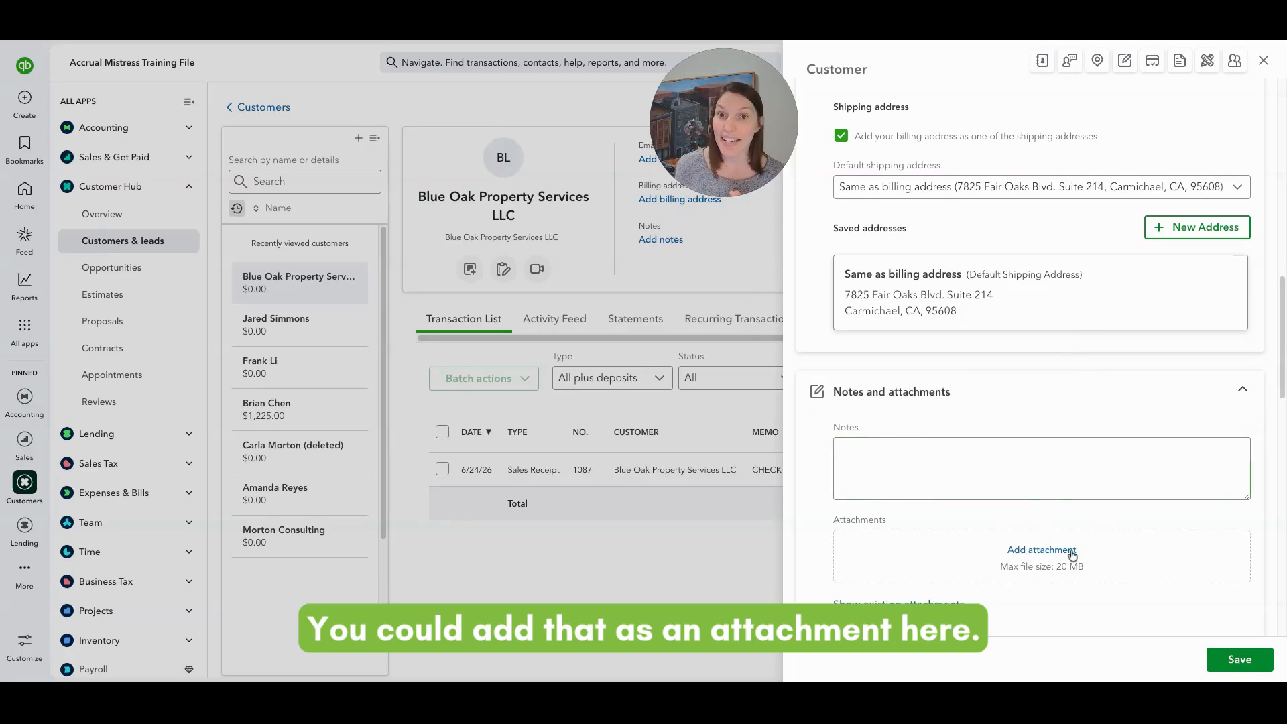
scroll(1072, 553, down, 6)
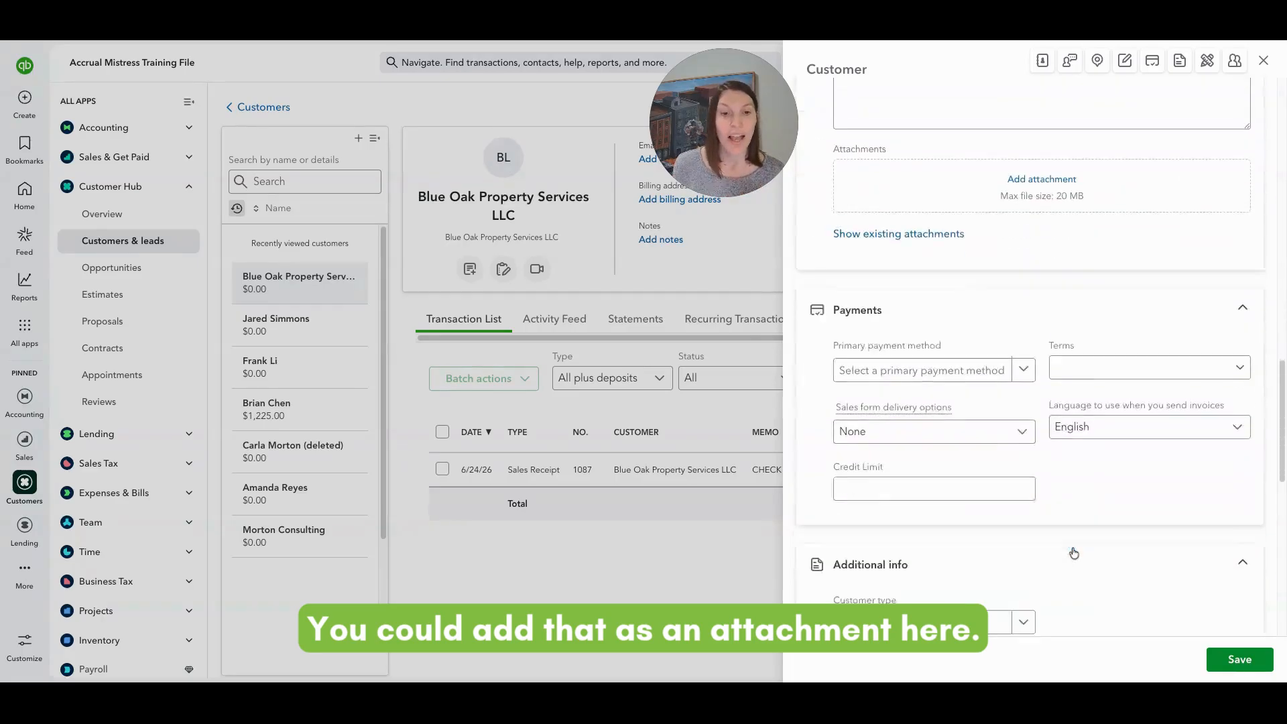
scroll(1071, 550, down, 1)
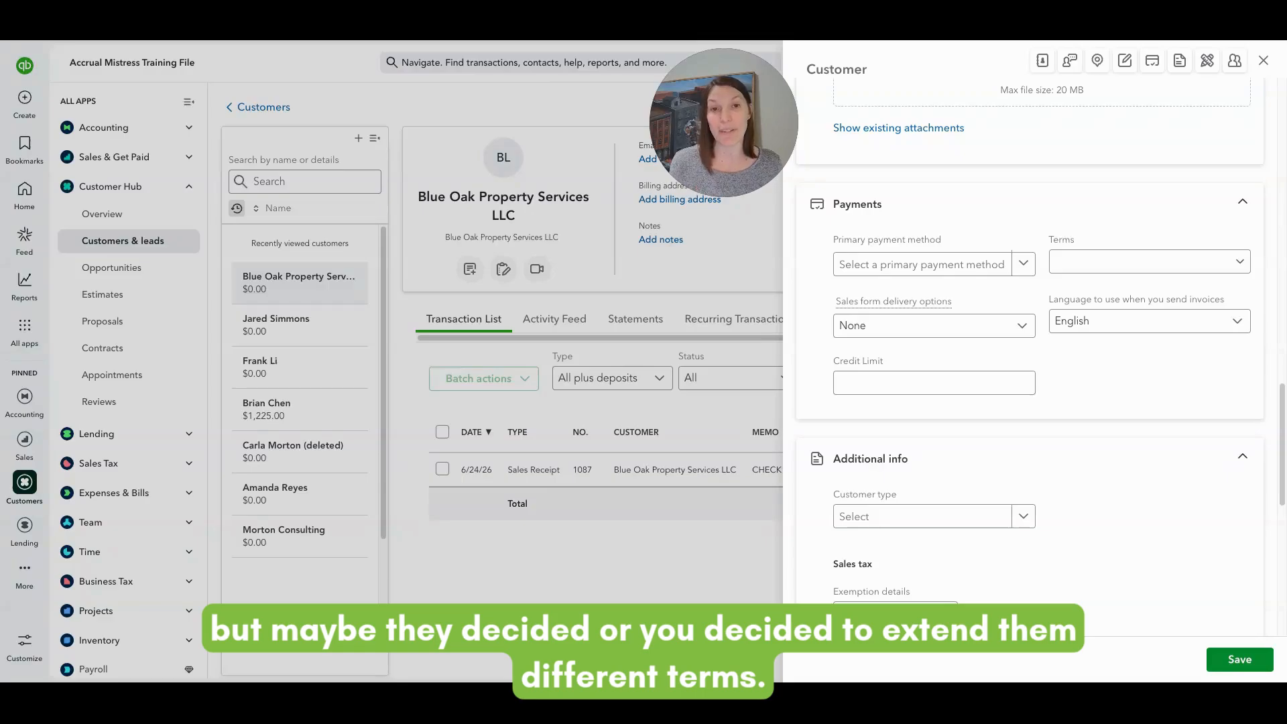
click(1124, 266)
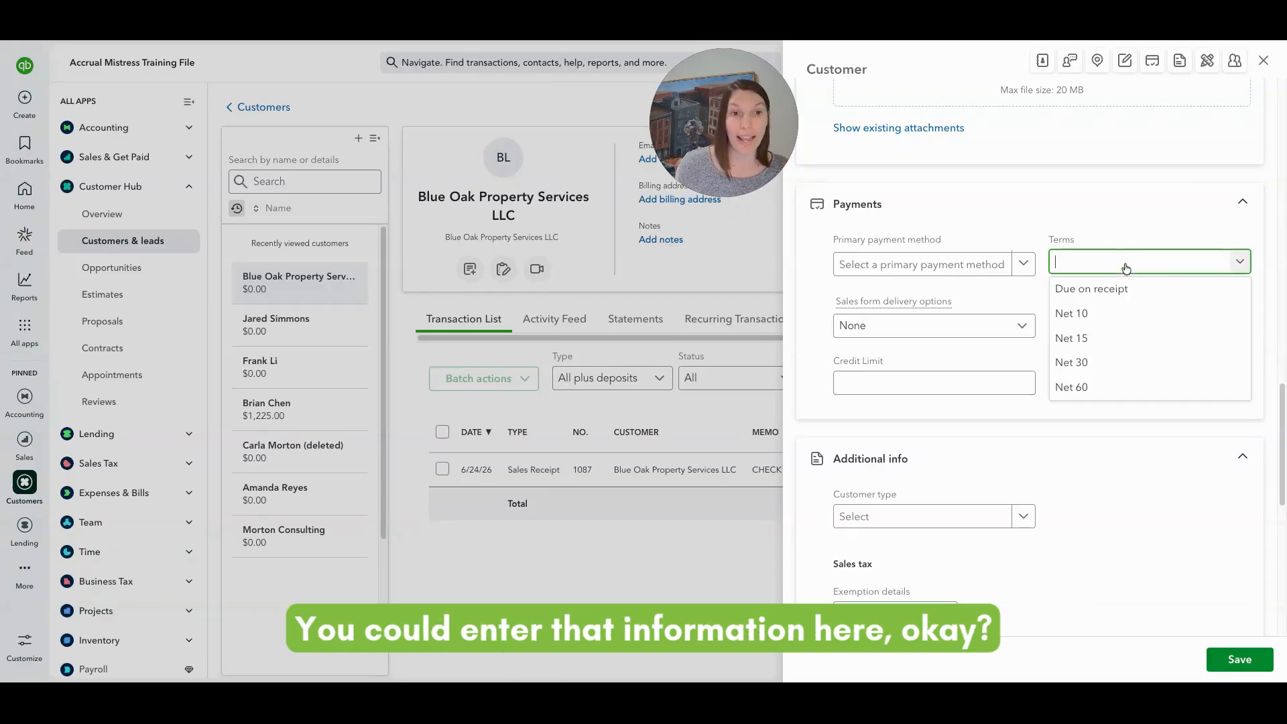
click(1125, 268)
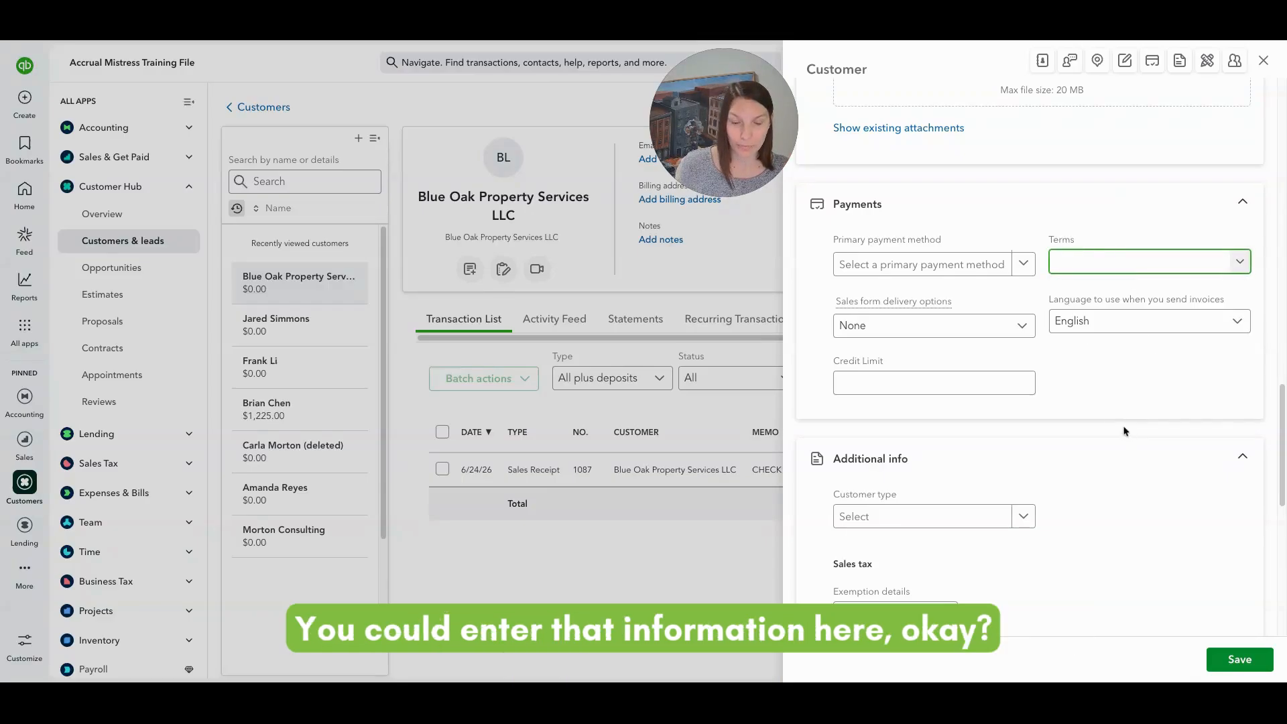
scroll(1126, 431, down, 3)
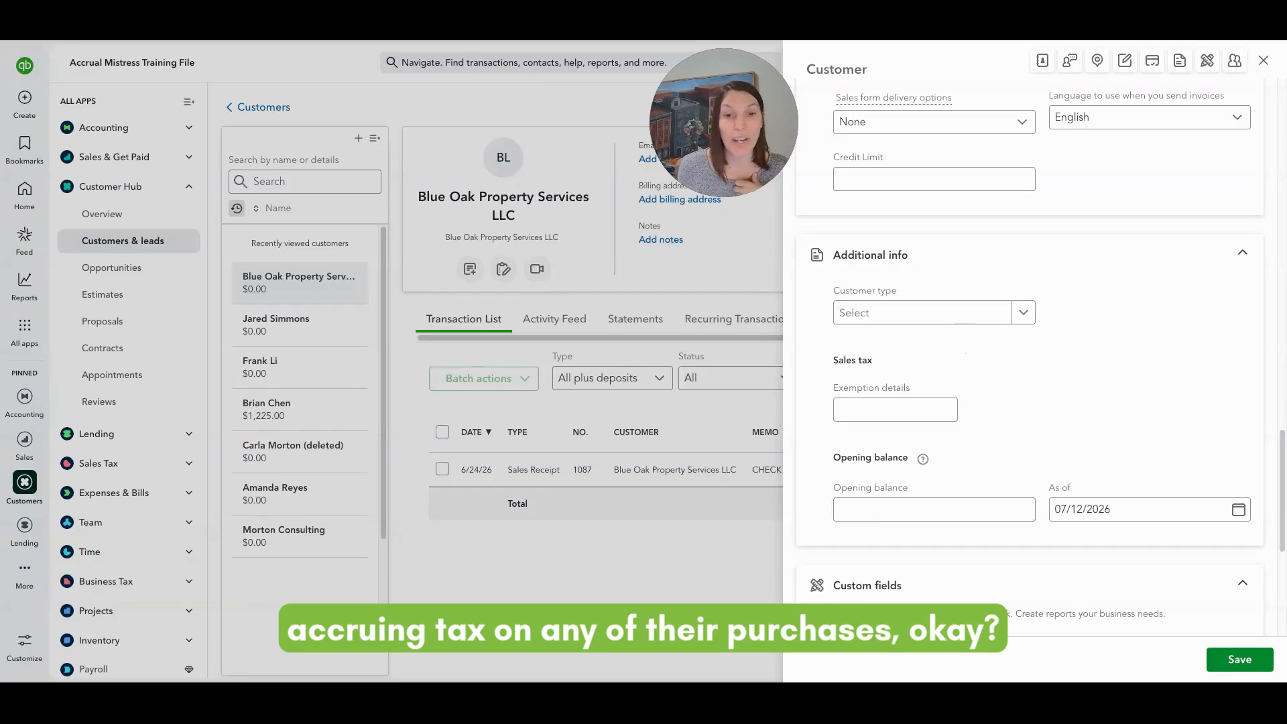
scroll(1029, 335, down, 5)
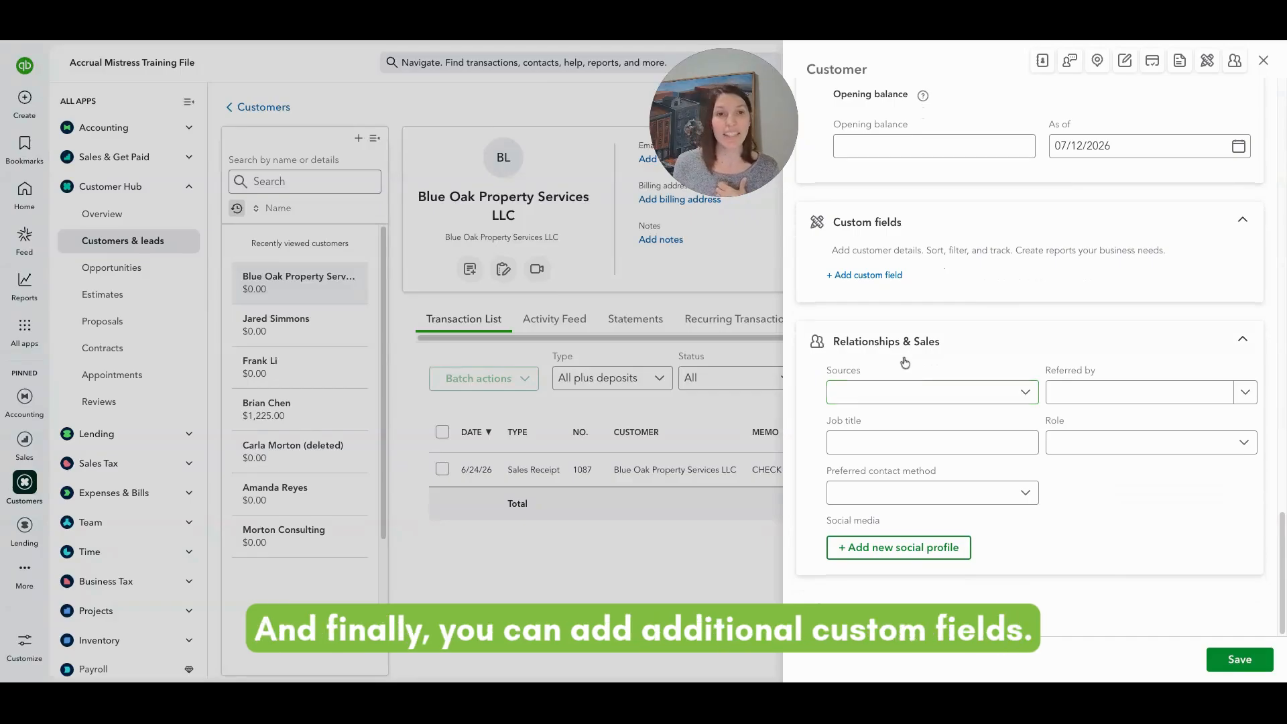
click(884, 281)
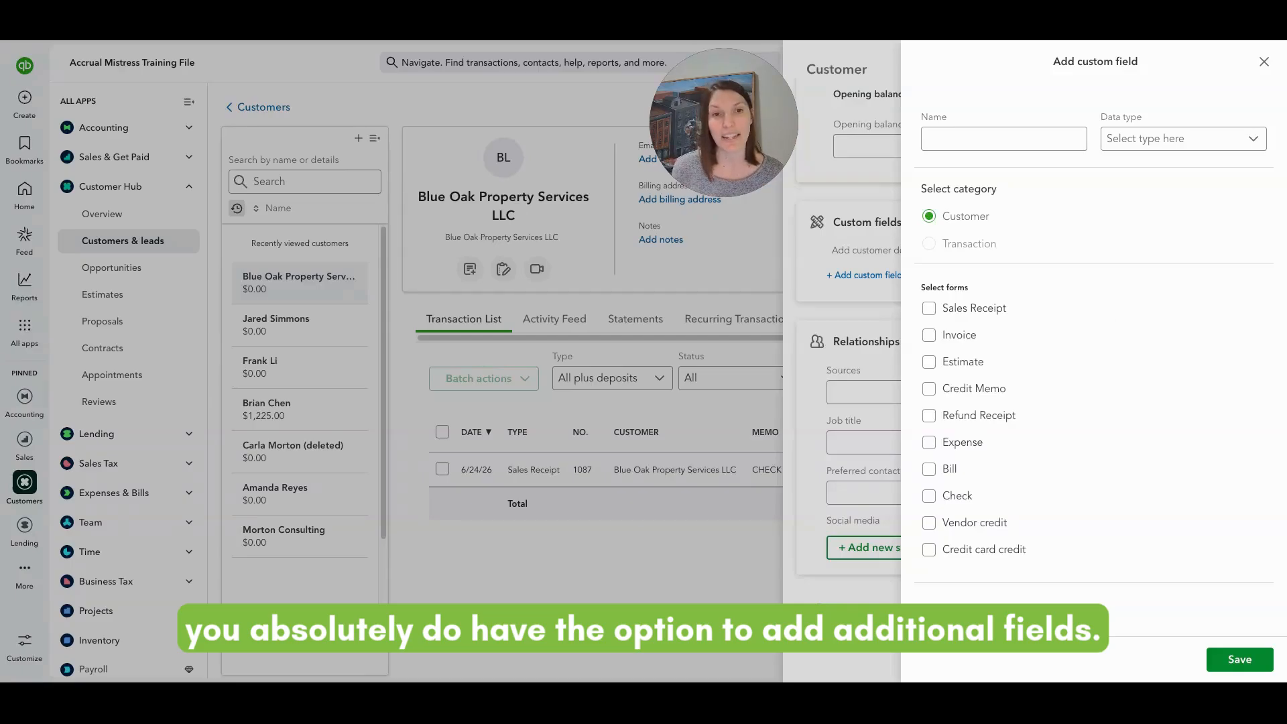
click(1261, 62)
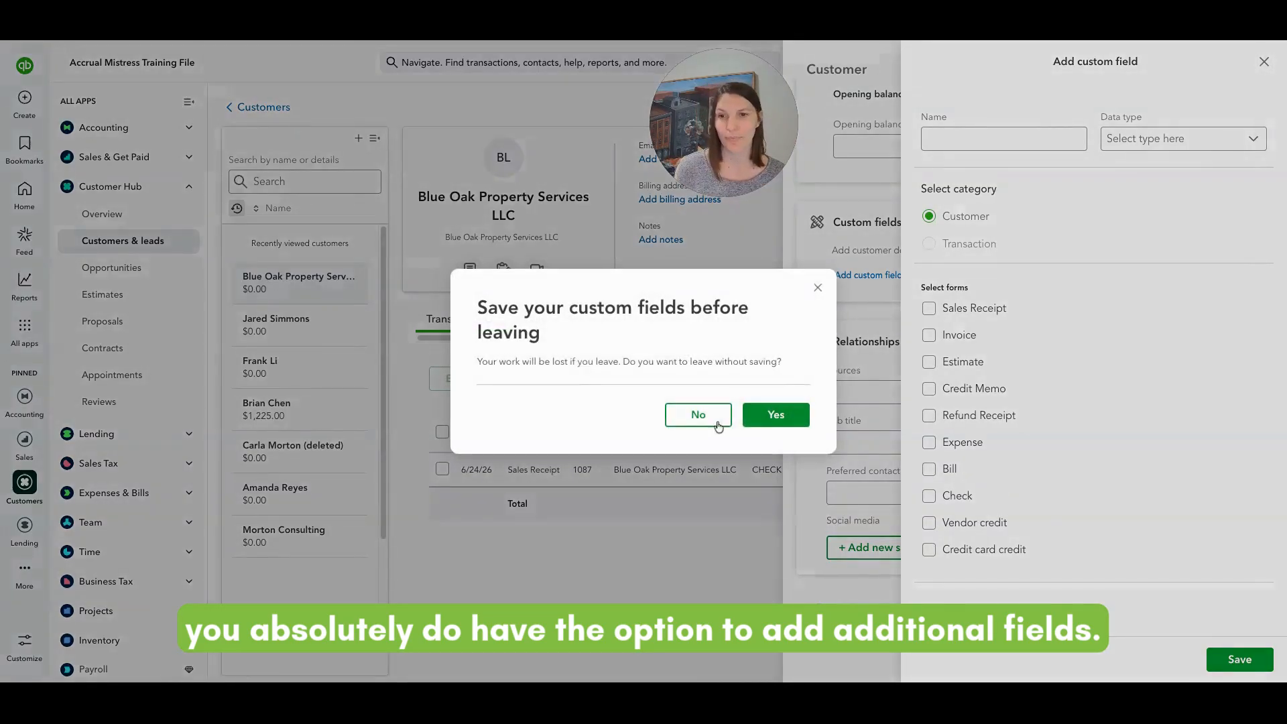
click(772, 421)
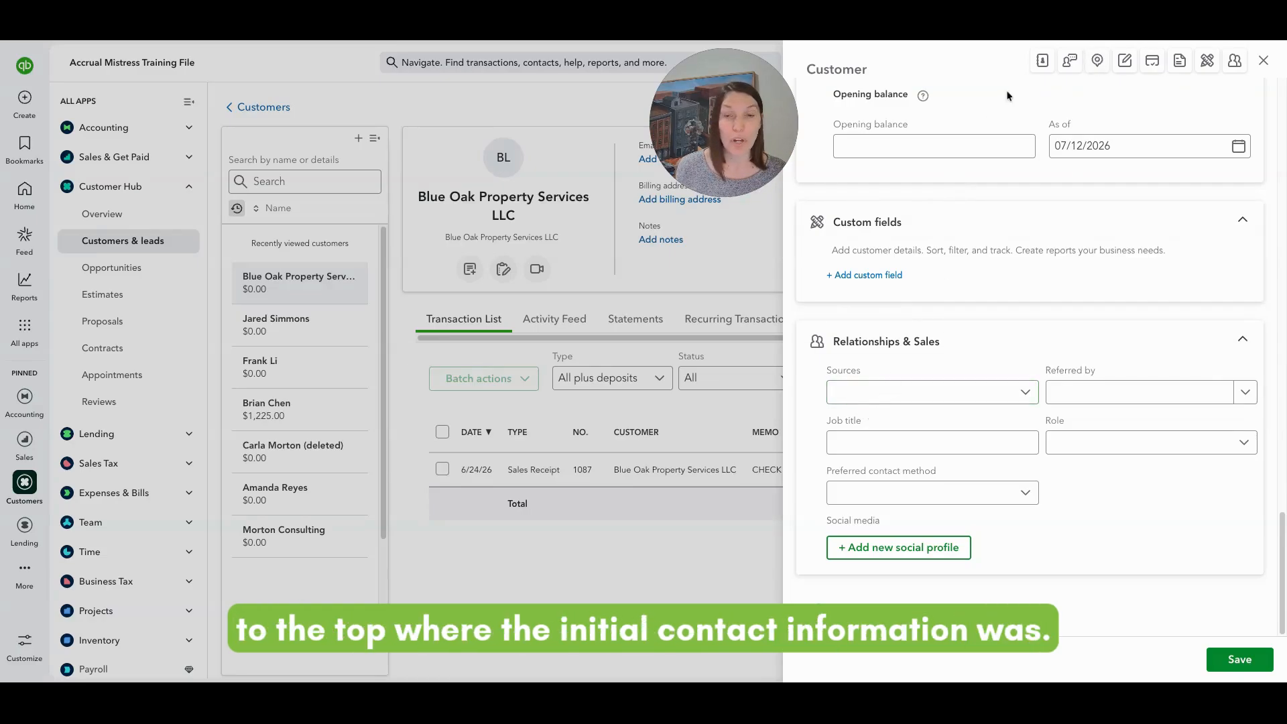
Review Blue Oak Property Services LLC's name and contact details, then save the customer record.
click(1042, 61)
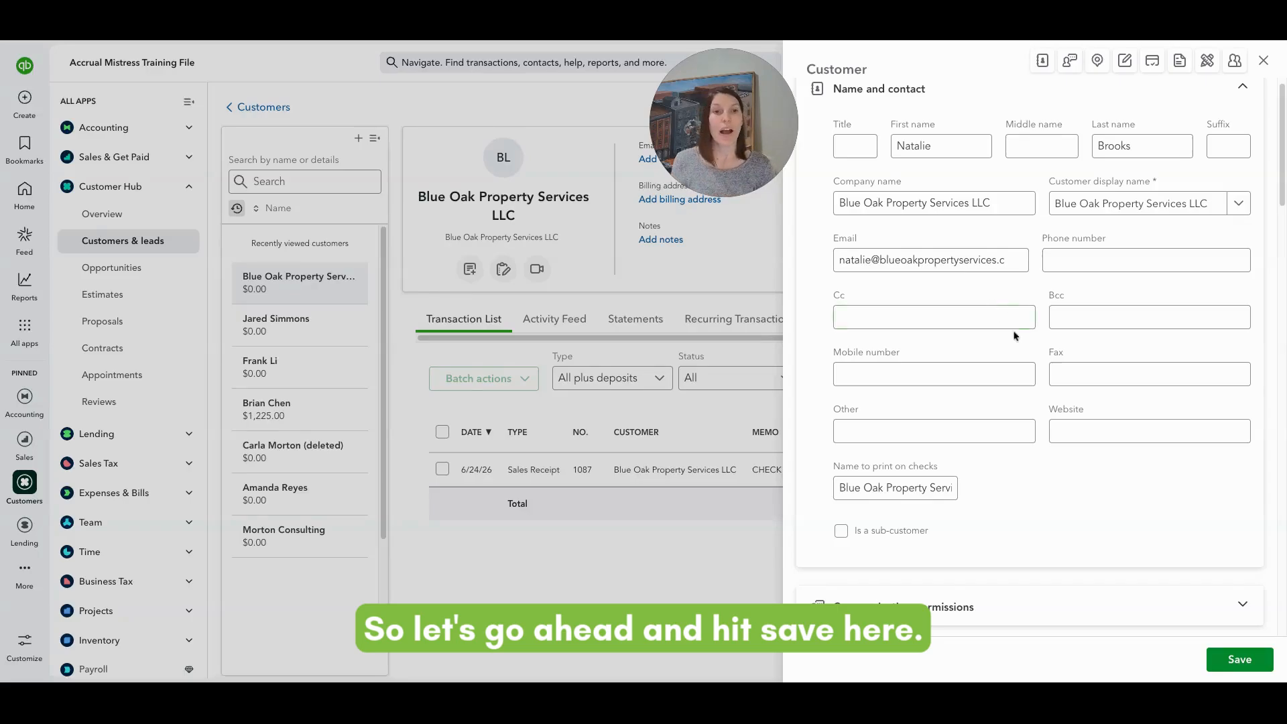
click(1239, 660)
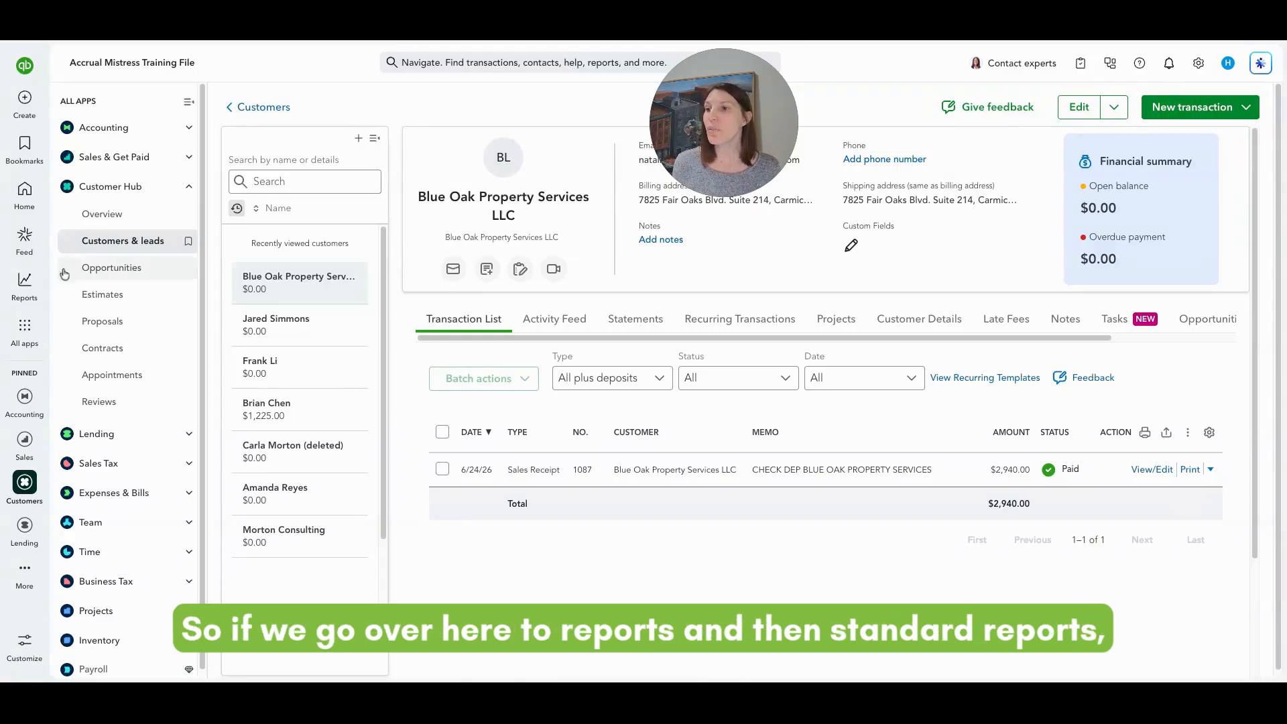
Open the Business overview Profit and Loss by Customer report from Standard reports.
mouse_move(27, 285)
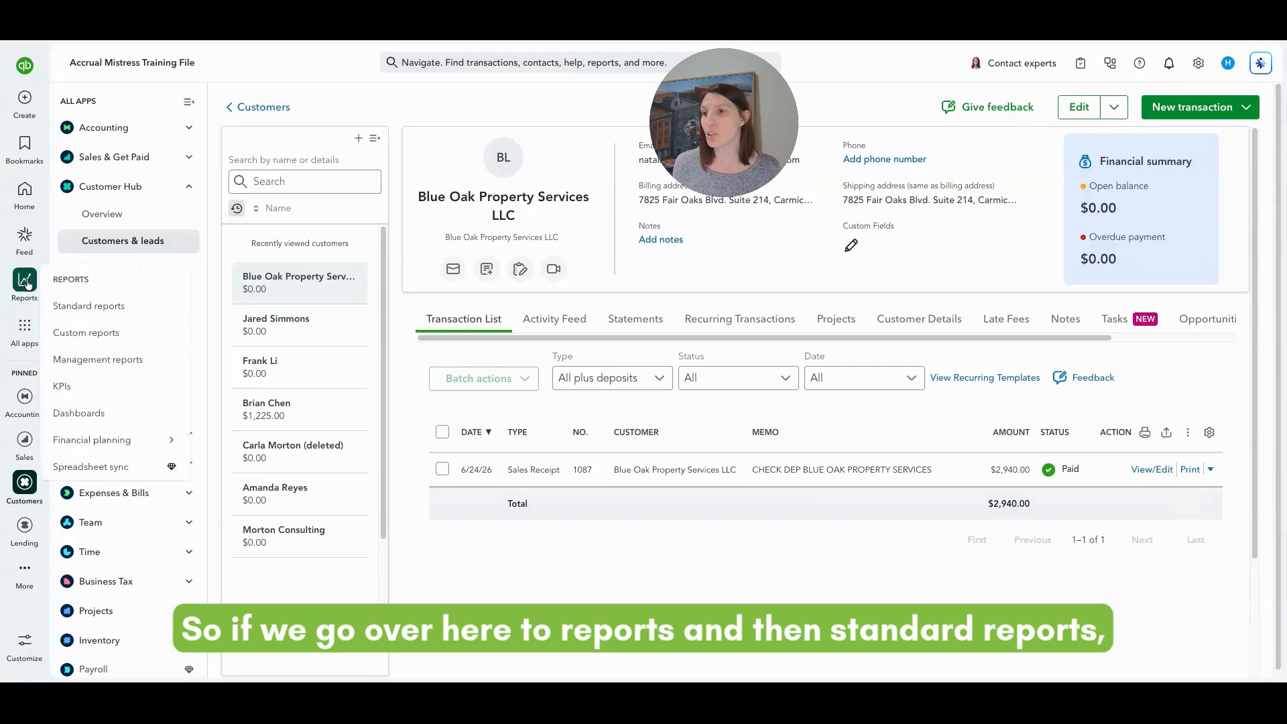
click(79, 309)
scroll(469, 470, down, 2)
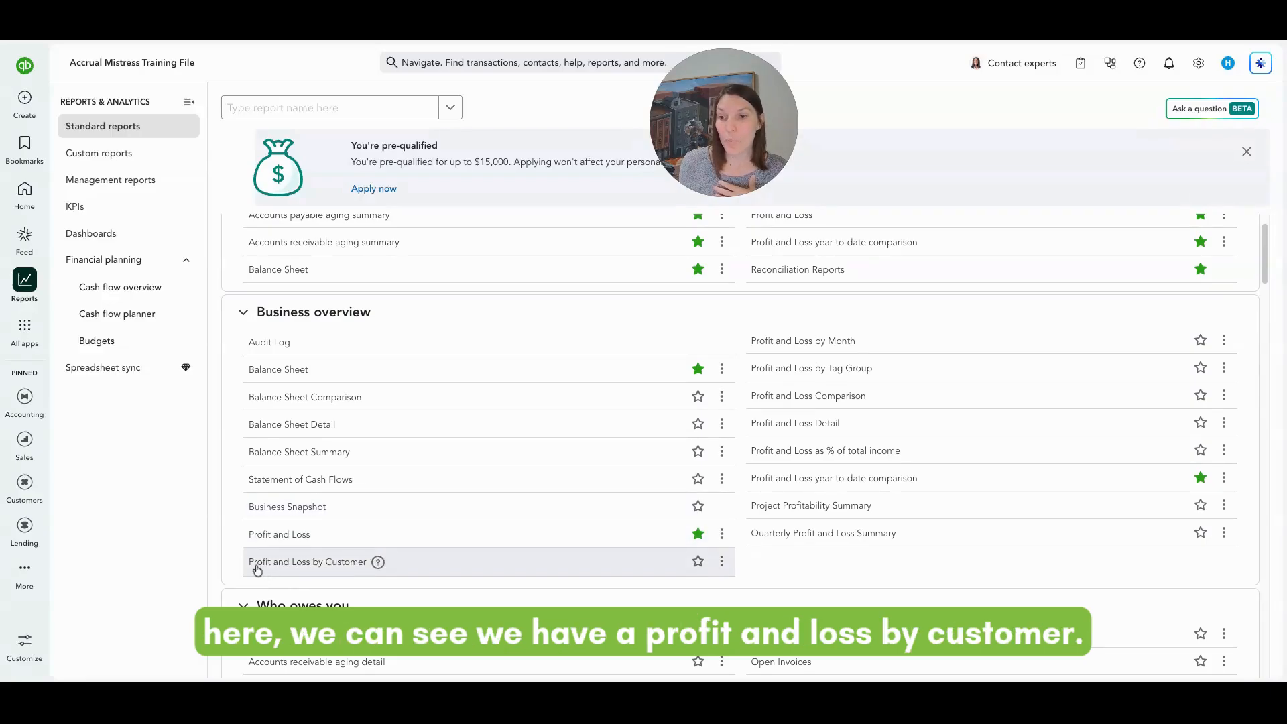
click(339, 564)
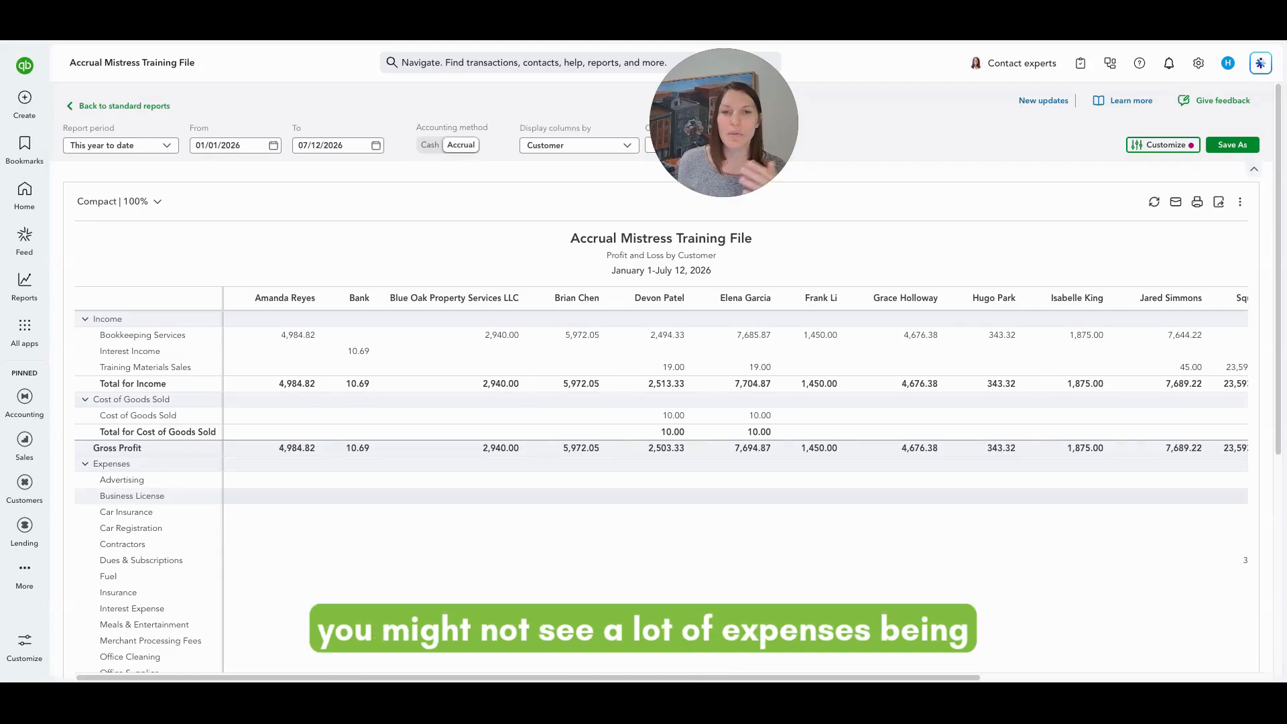
scroll(658, 481, down, 5)
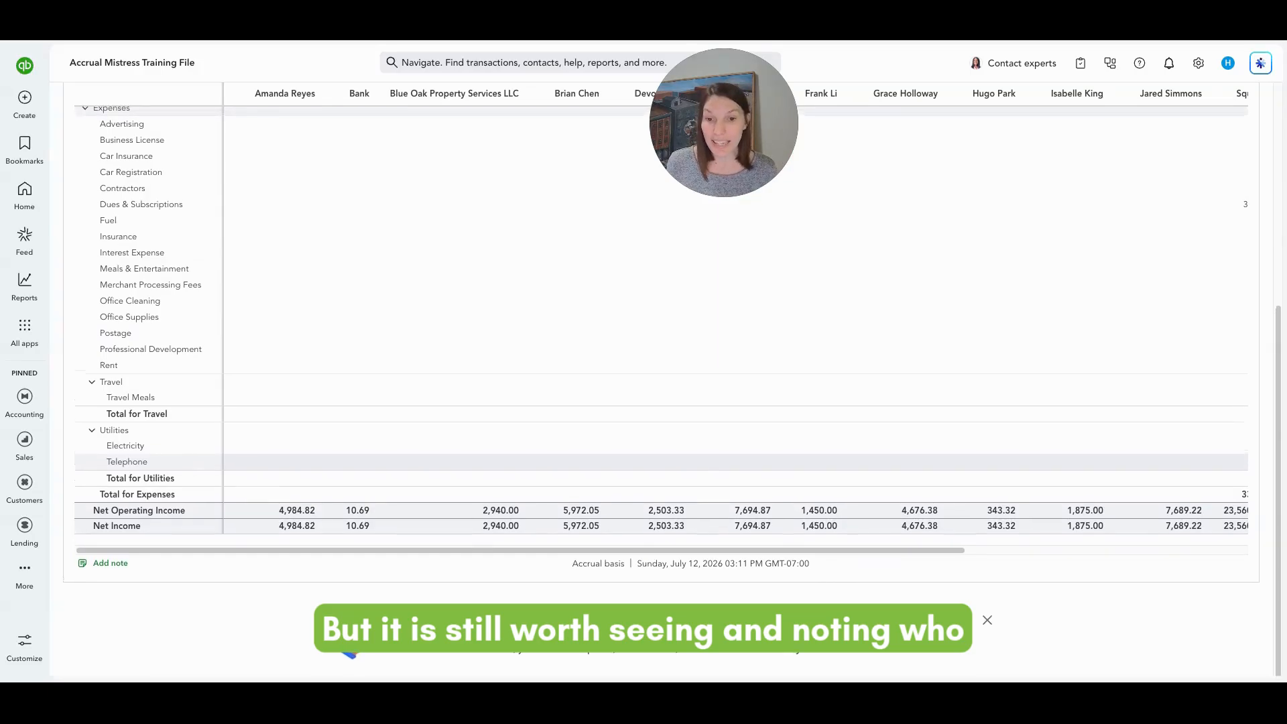
scroll(643, 459, up, 5)
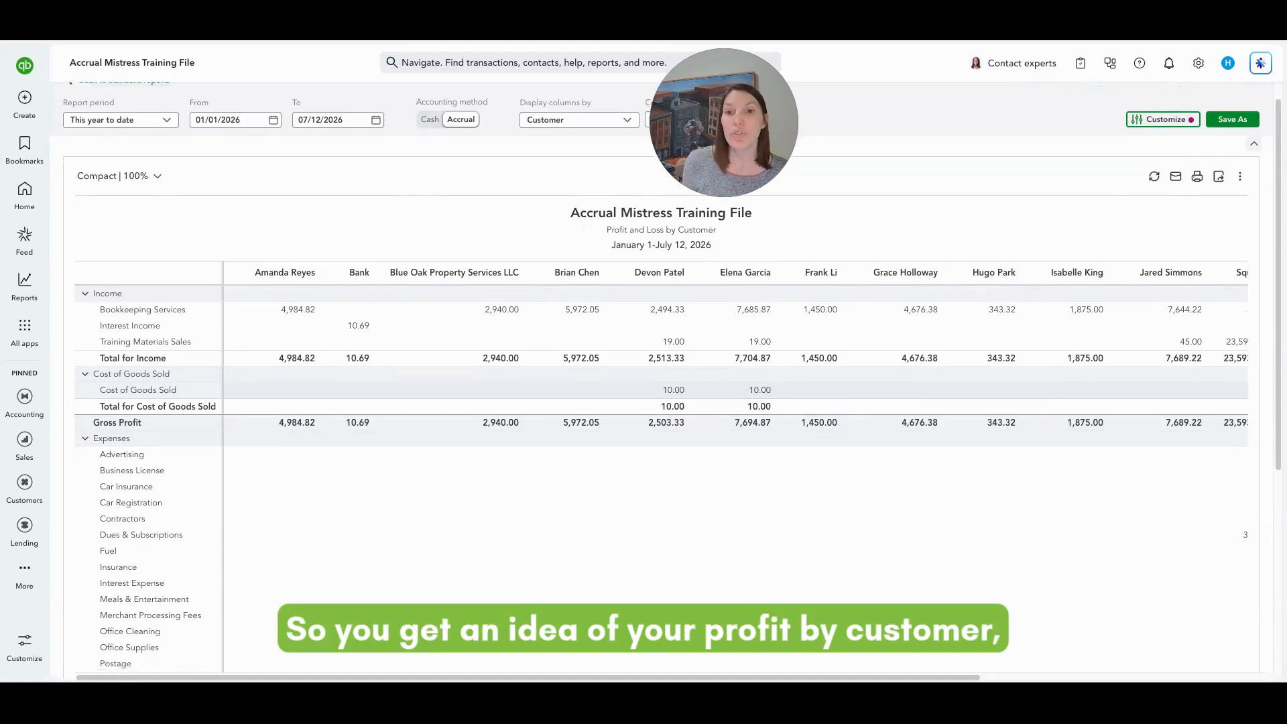
scroll(657, 375, down, 5)
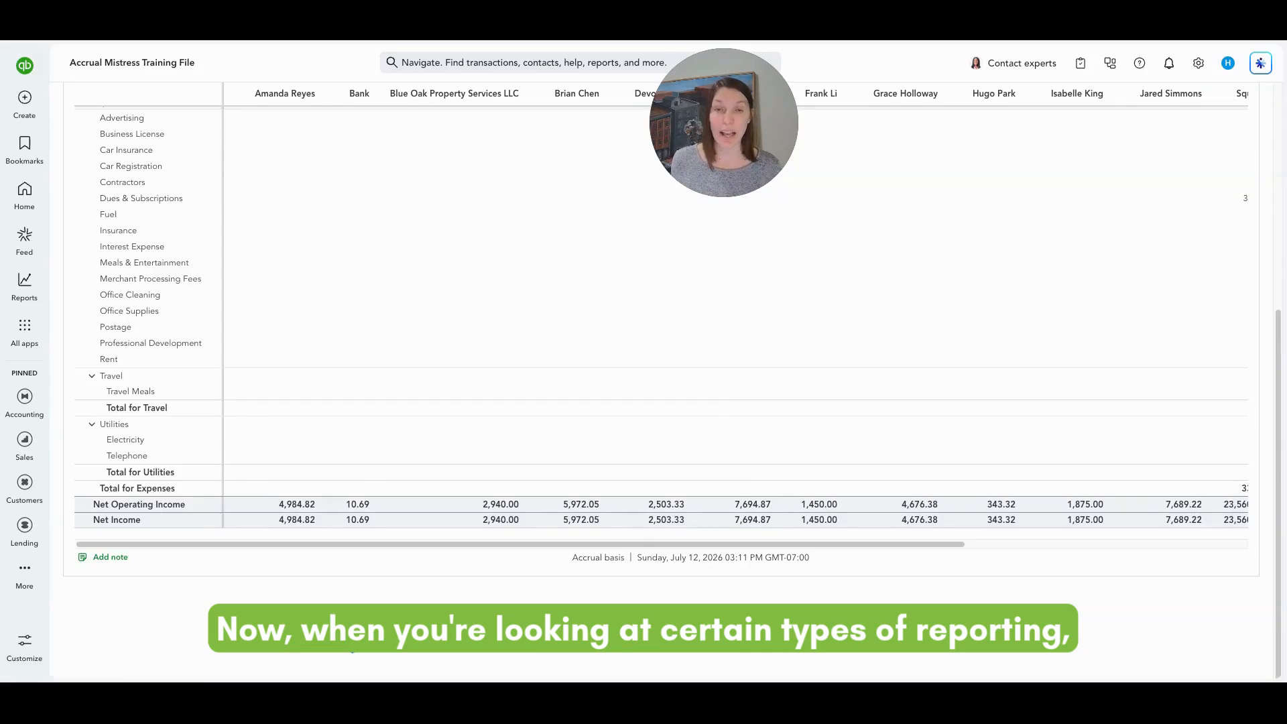
scroll(661, 376, up, 5)
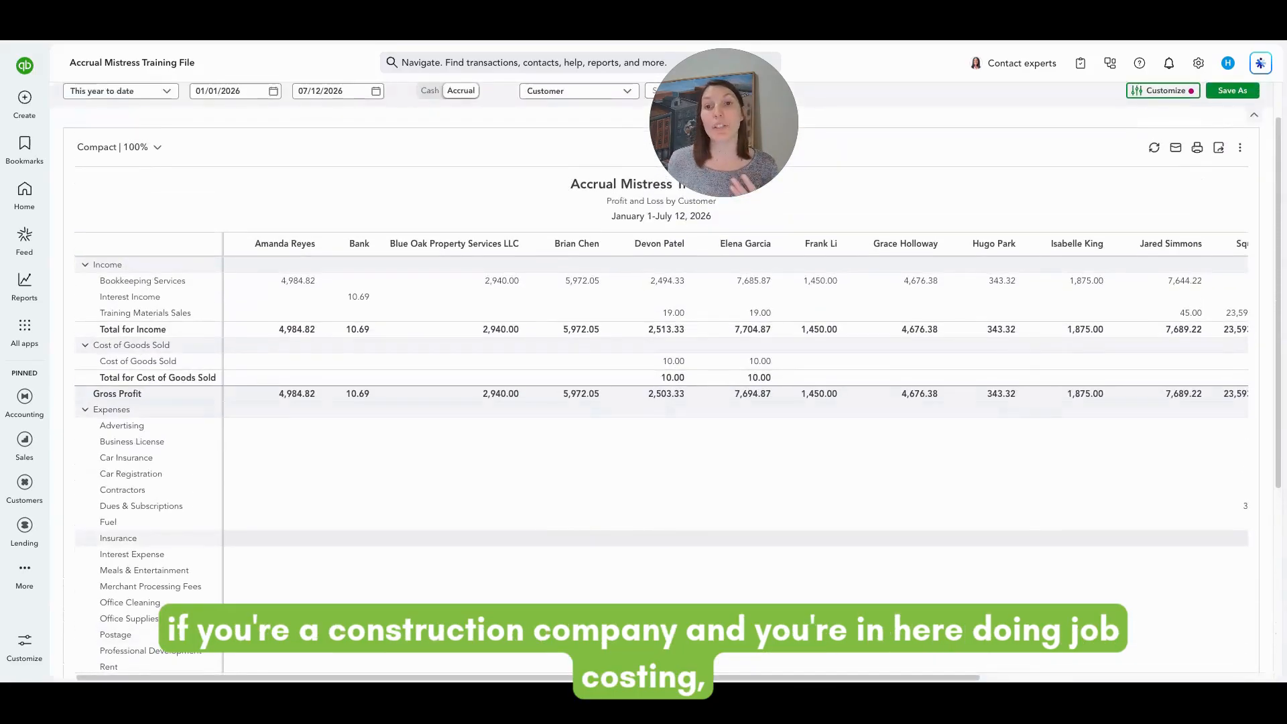